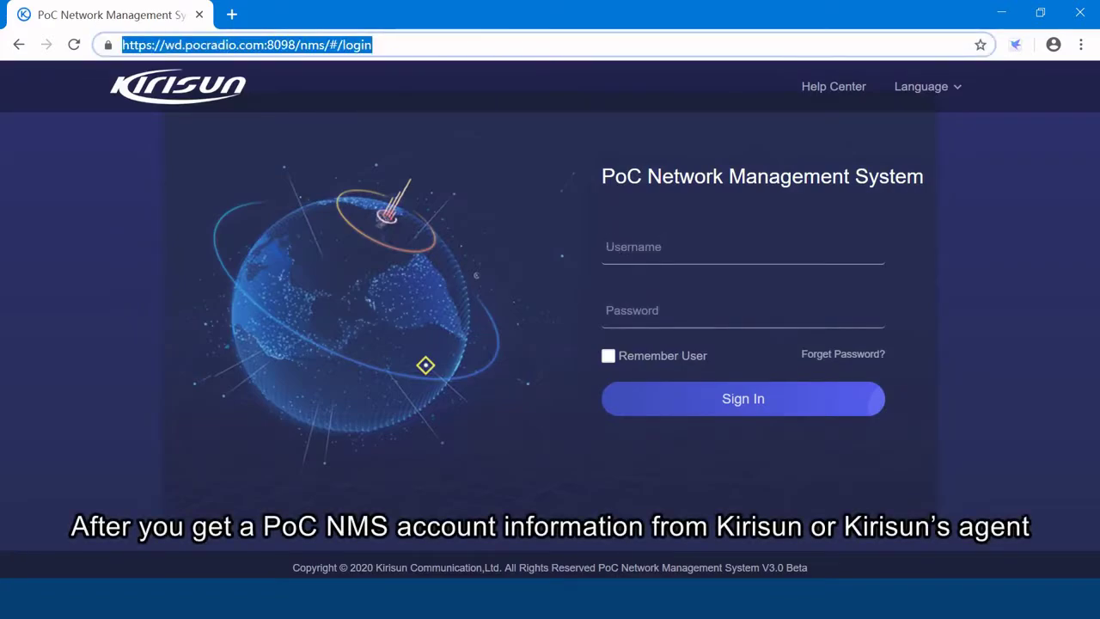
Enter the demo account's username on the login page and move to the password field.
left_click(609, 244)
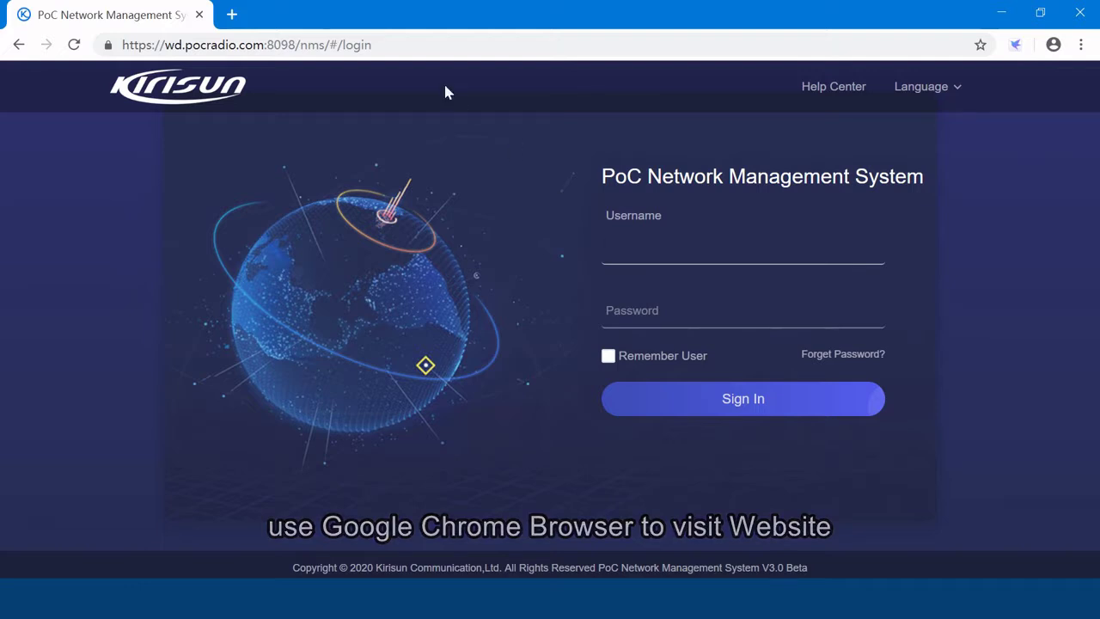
key("ctrl+l")
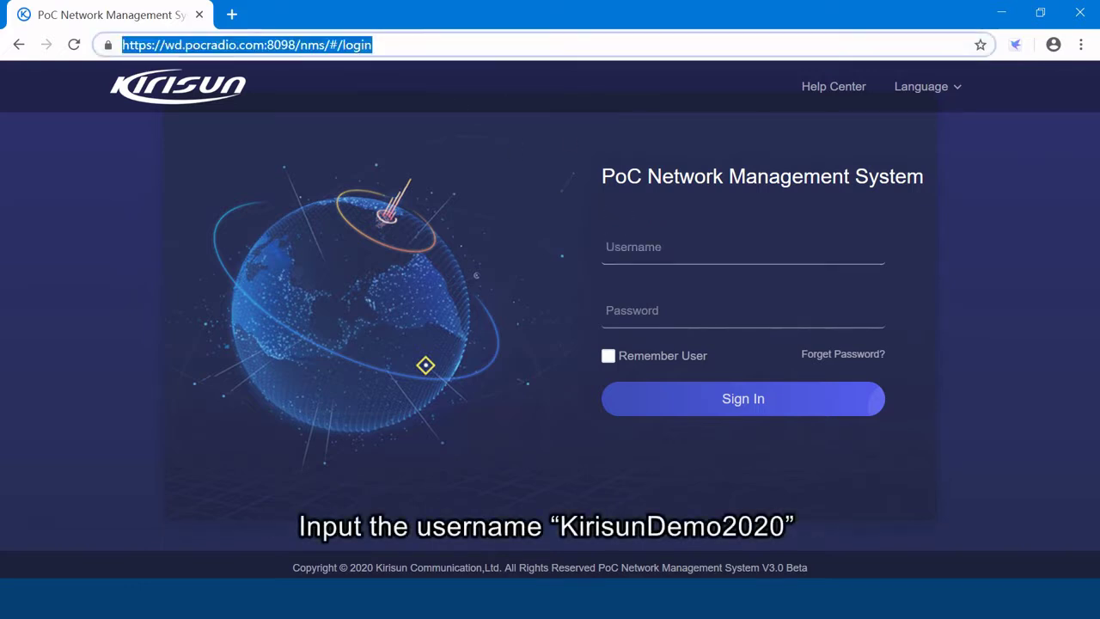
left_click(743, 246)
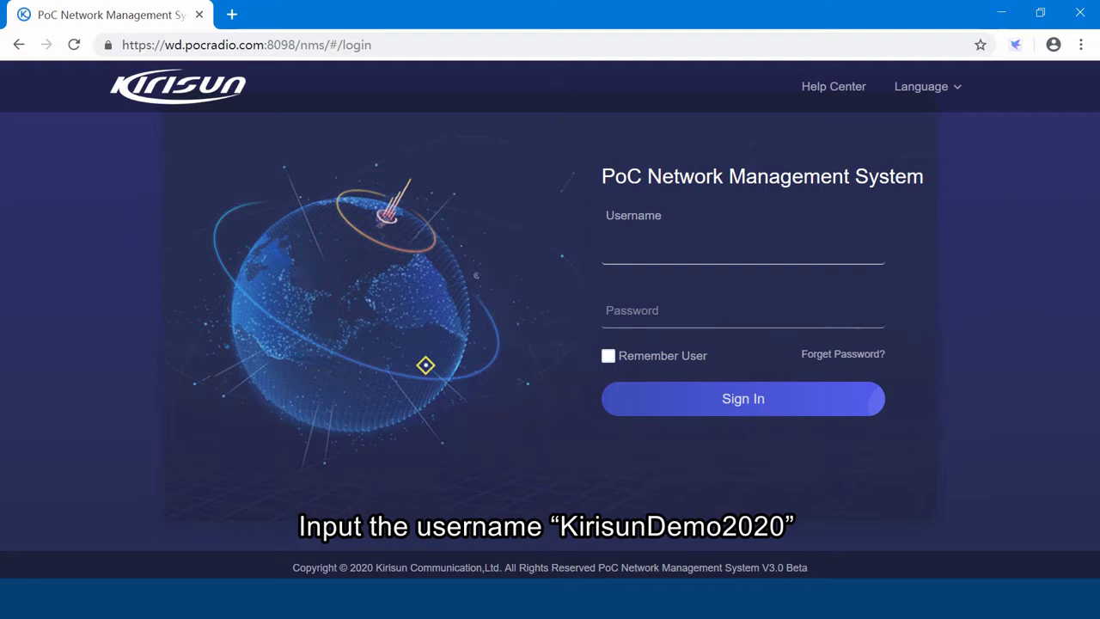
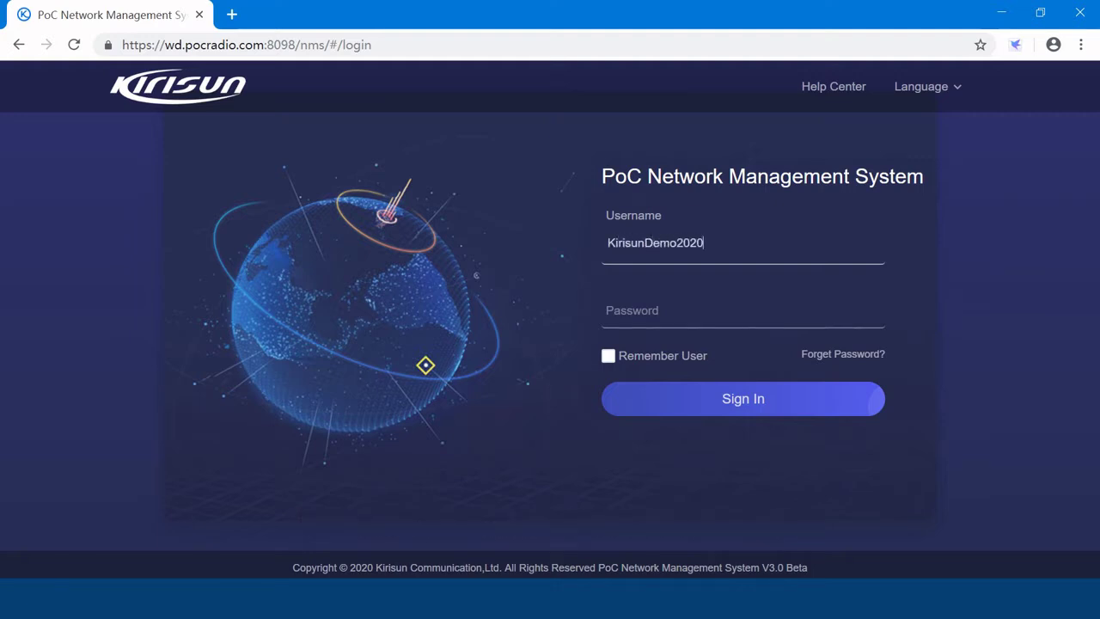
left_click(743, 307)
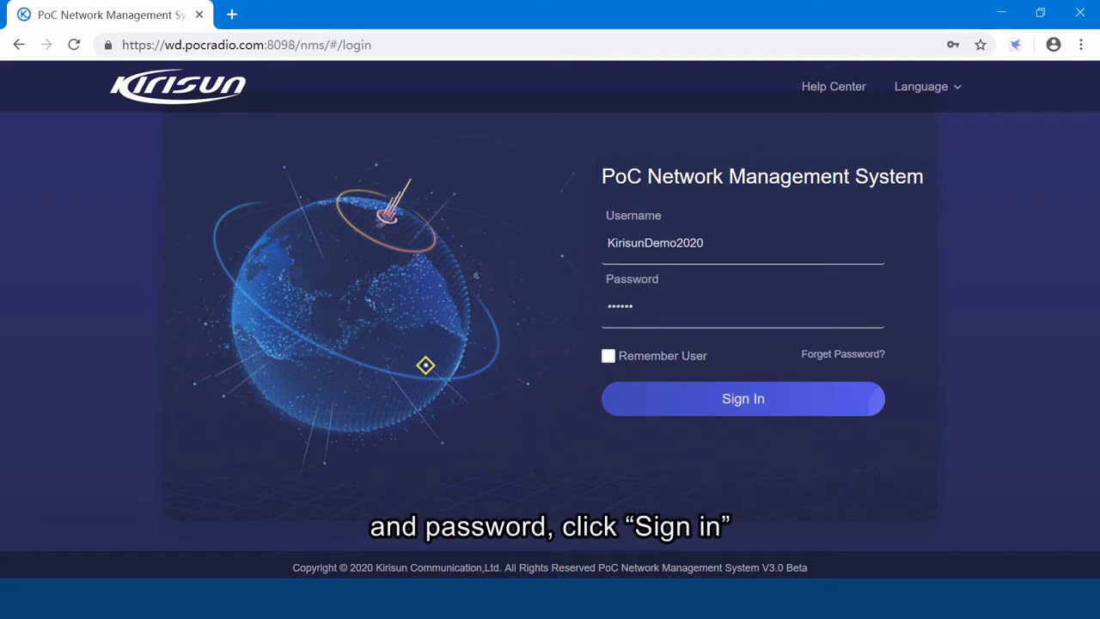
Sign in and show the Client List with its one existing client entry.
left_click(704, 413)
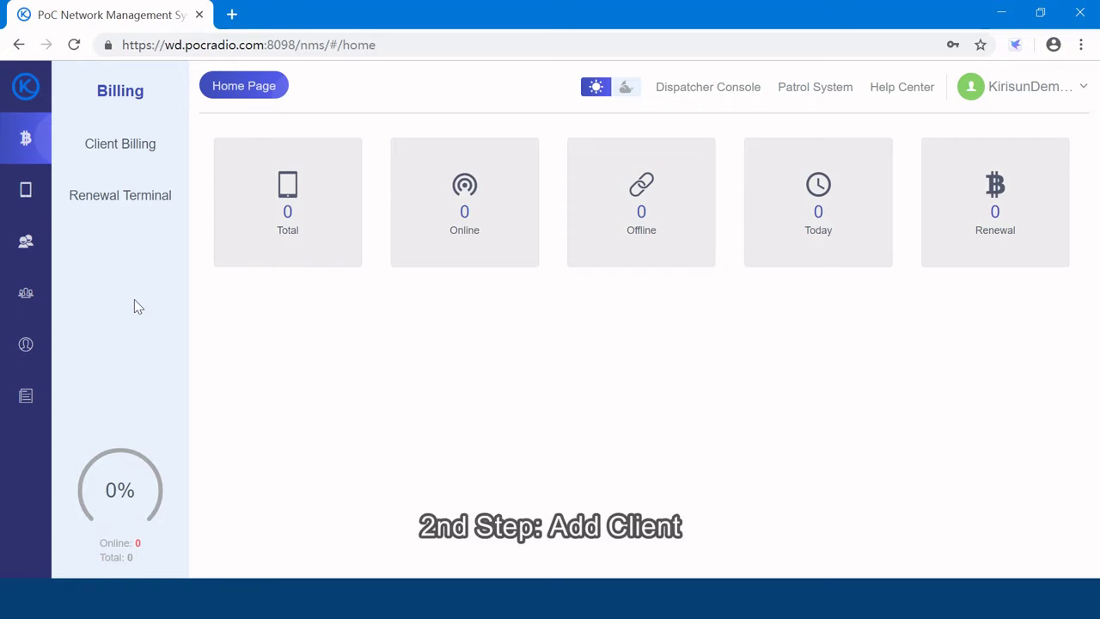
left_click(27, 298)
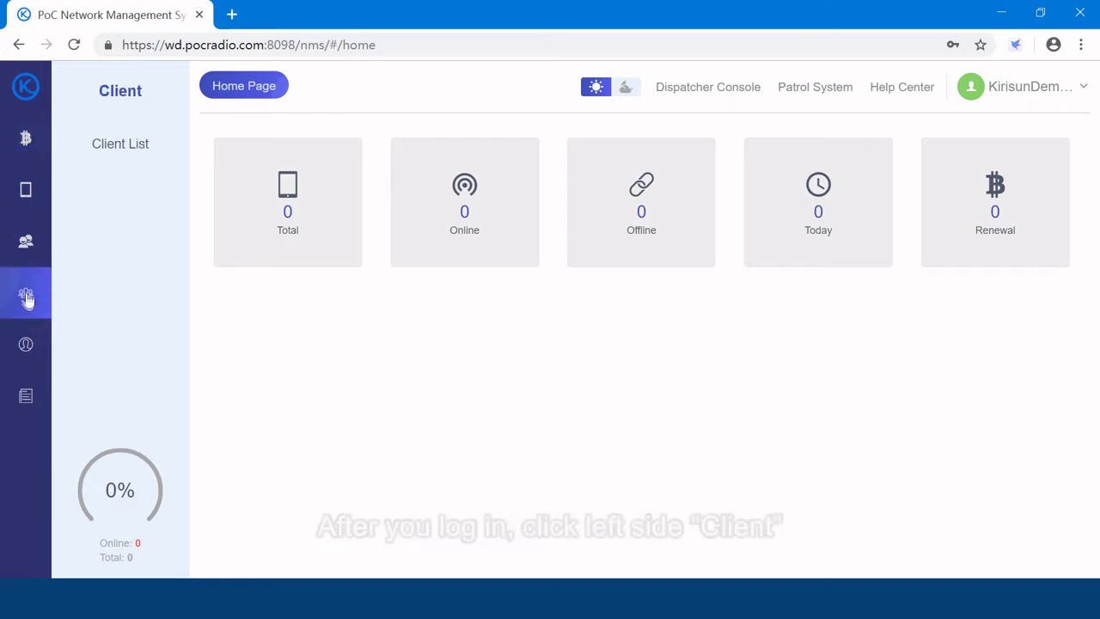
left_click(121, 144)
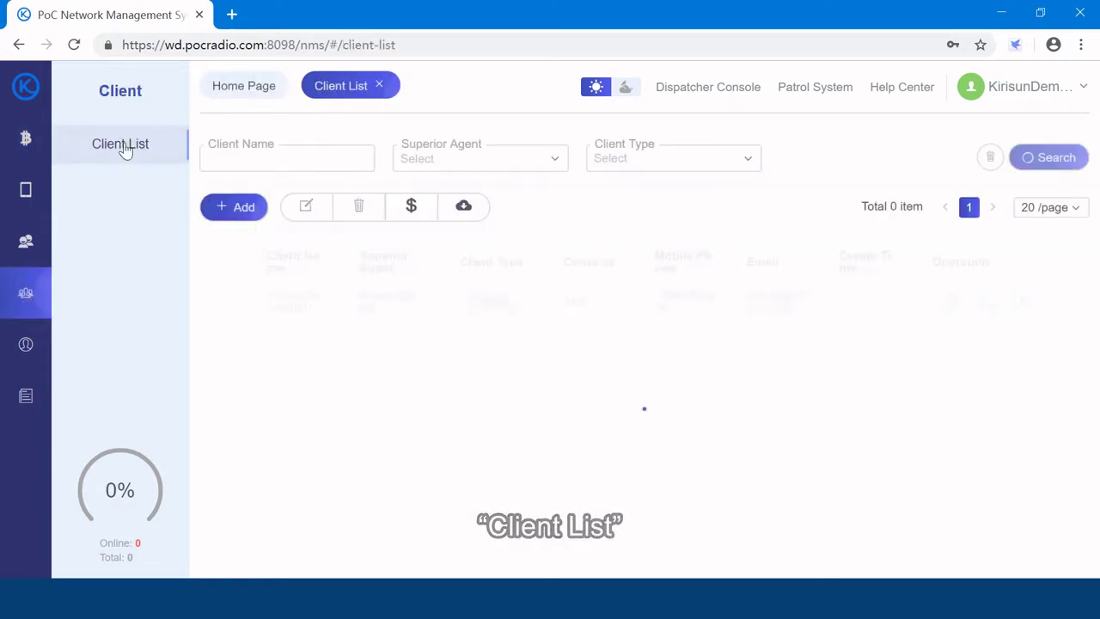
Start a new client under the demo superior agent with Client Type set to Agent.
left_click(239, 211)
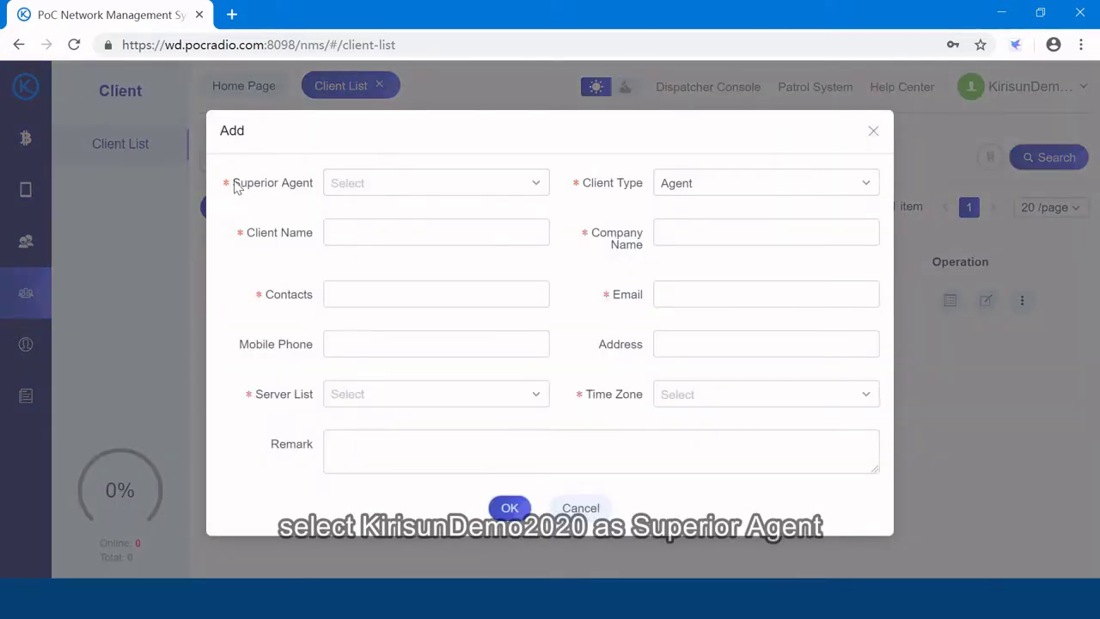
left_click(391, 190)
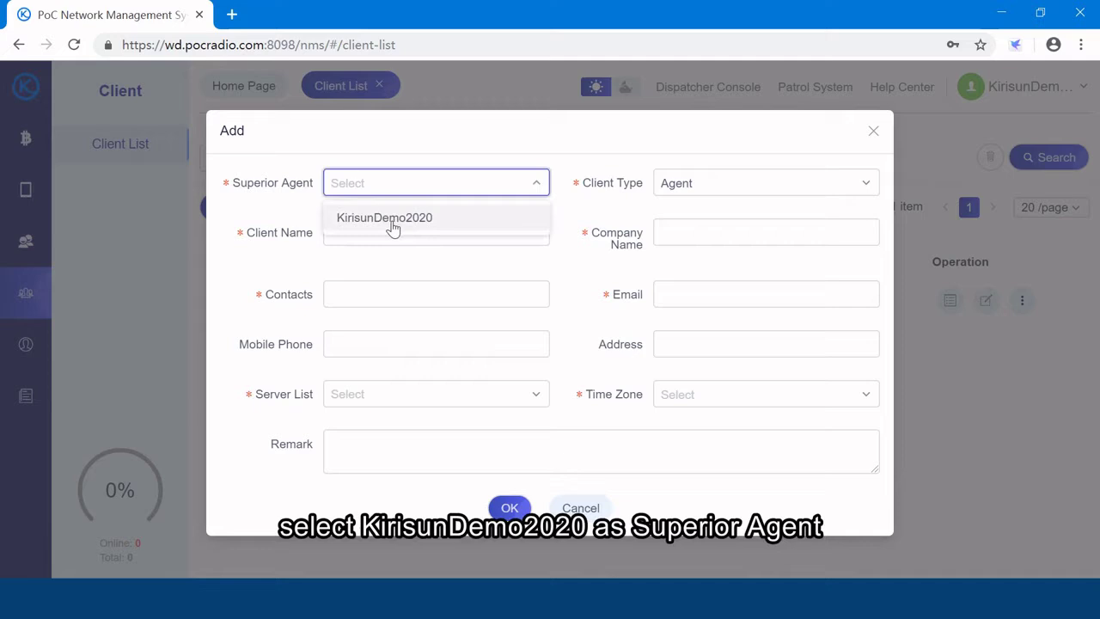
left_click(391, 222)
left_click(695, 191)
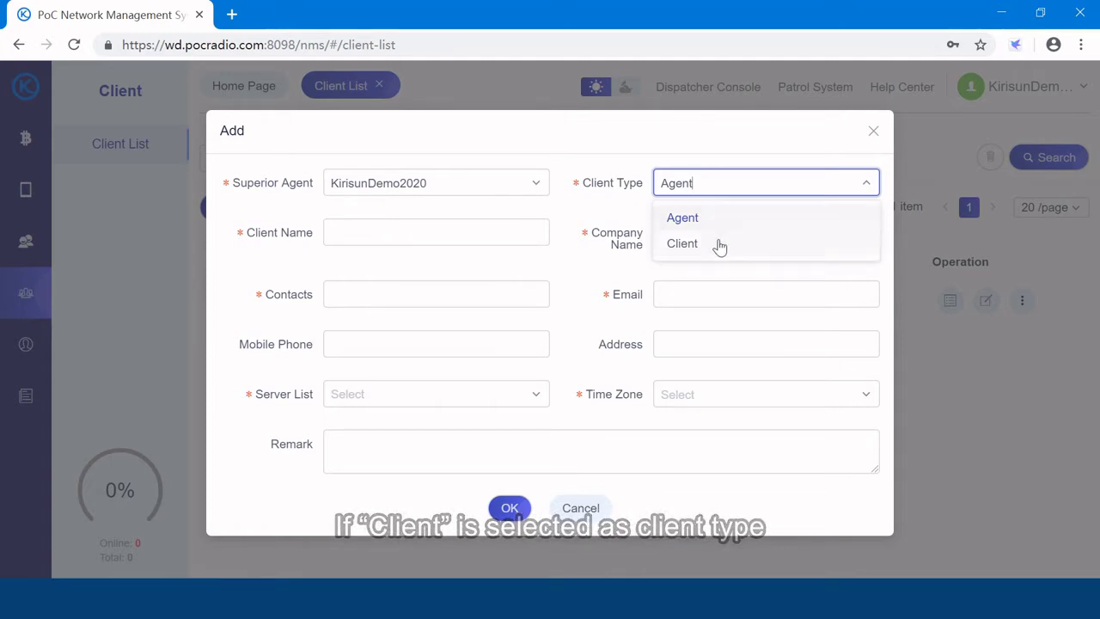
left_click(719, 244)
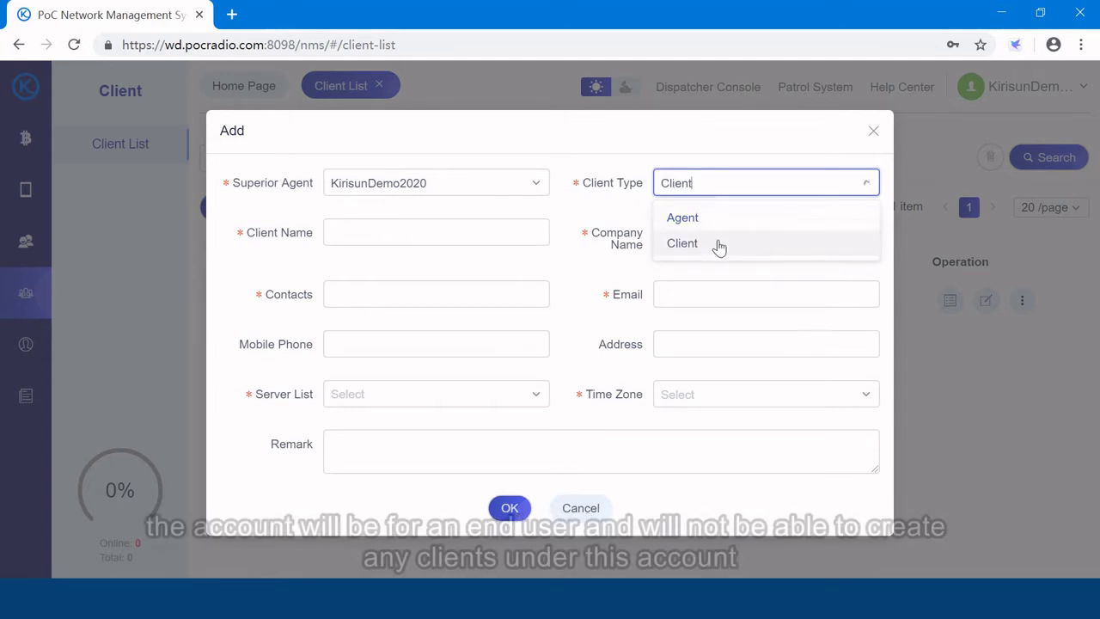
left_click(720, 190)
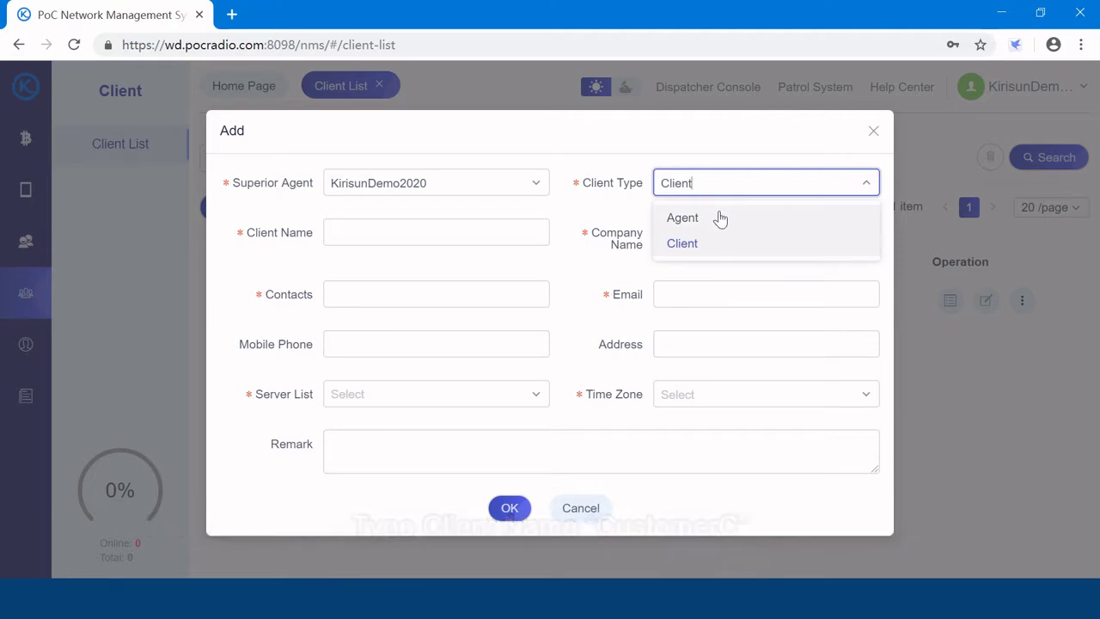
left_click(720, 218)
Fill both Client Name and Company Name with CustomerC.
key("Tab")
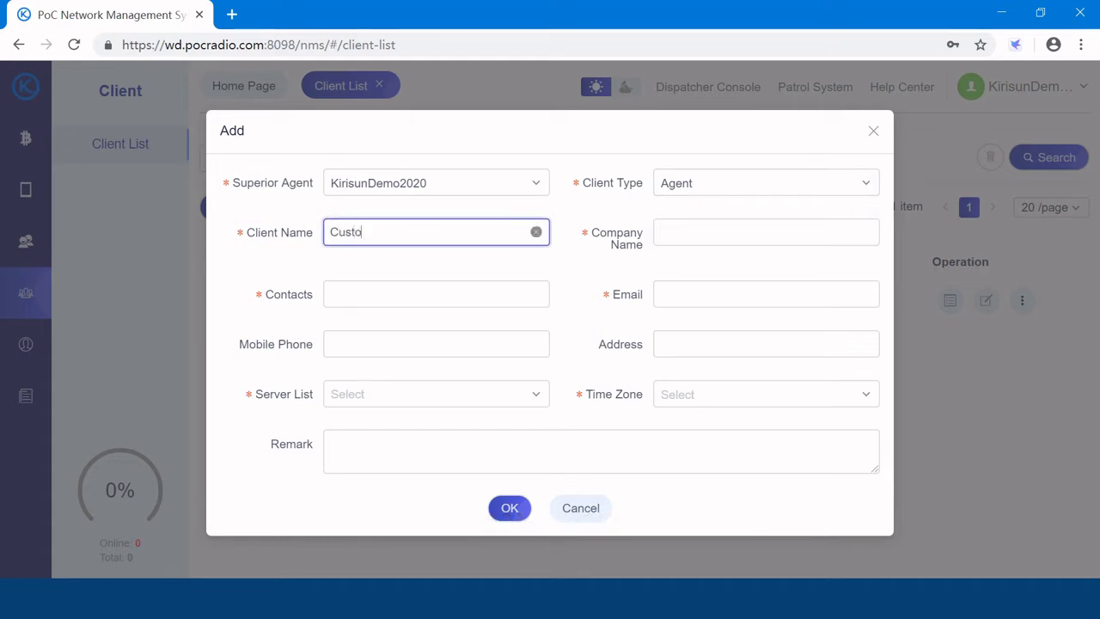
key("Tab")
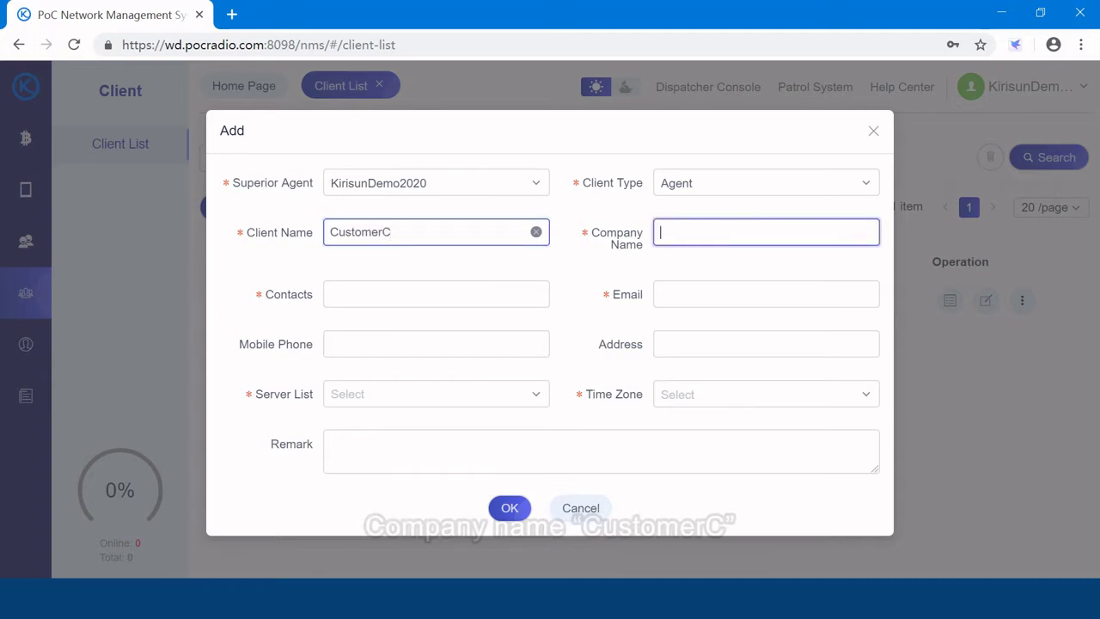
left_click_drag(464, 232, 318, 237)
key("ctrl+c")
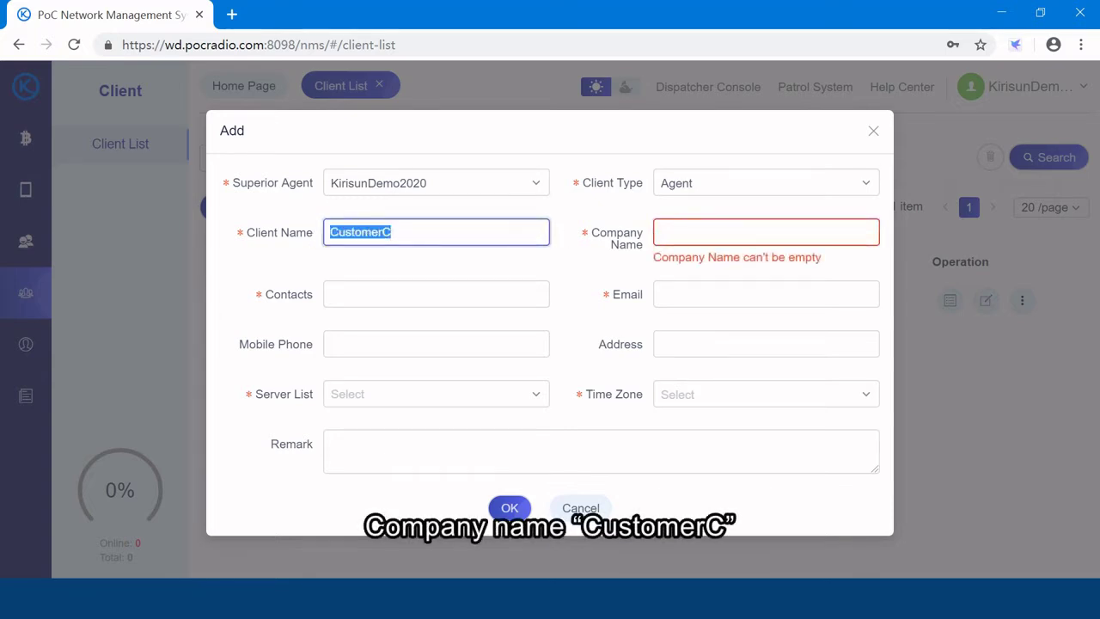
left_click(764, 231)
key("ctrl+v")
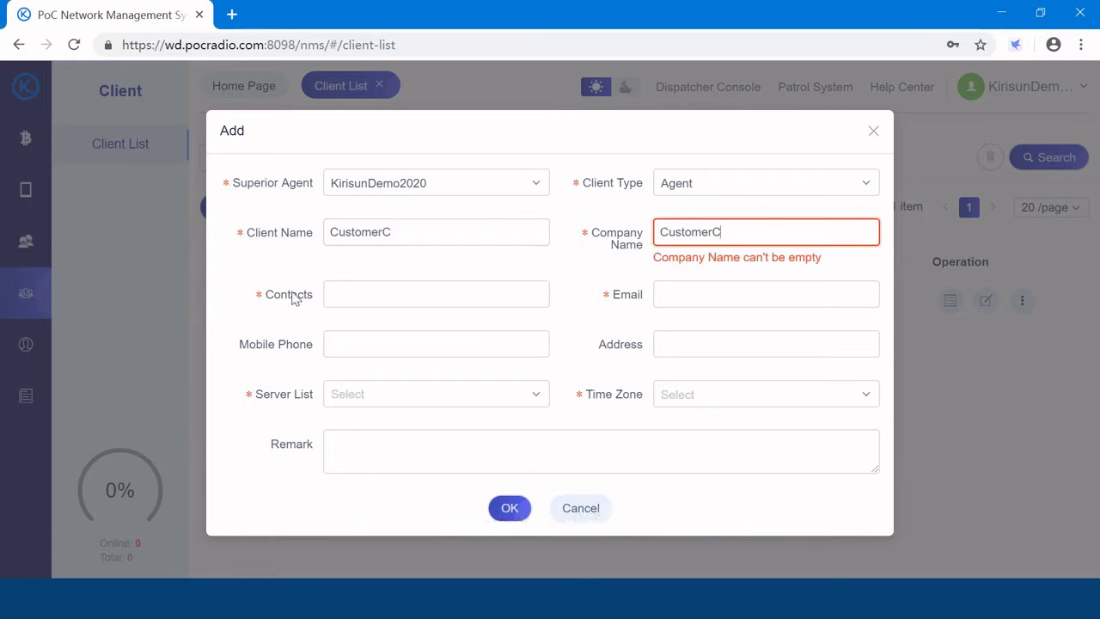
Enter the contact person's name and the contact e-mail address.
left_click(331, 294)
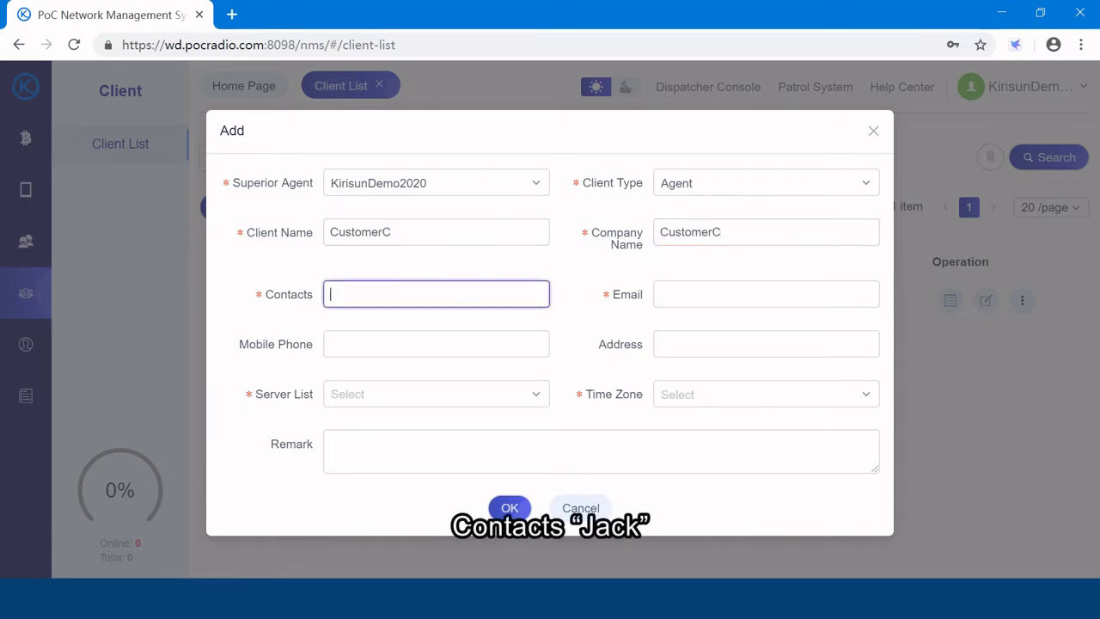
type("Jack")
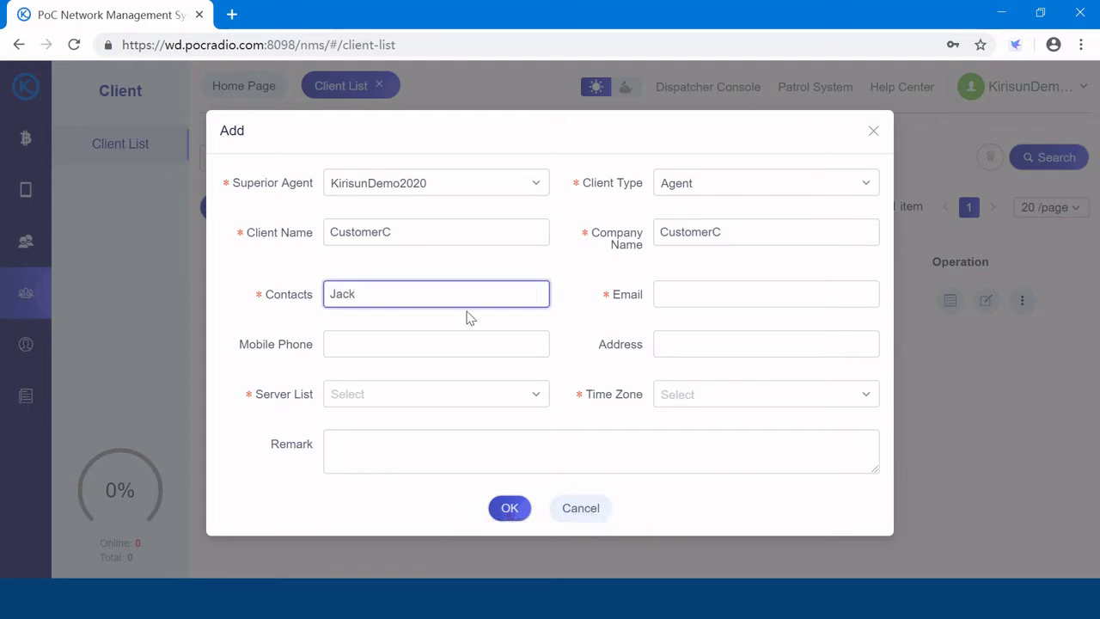
left_click(659, 293)
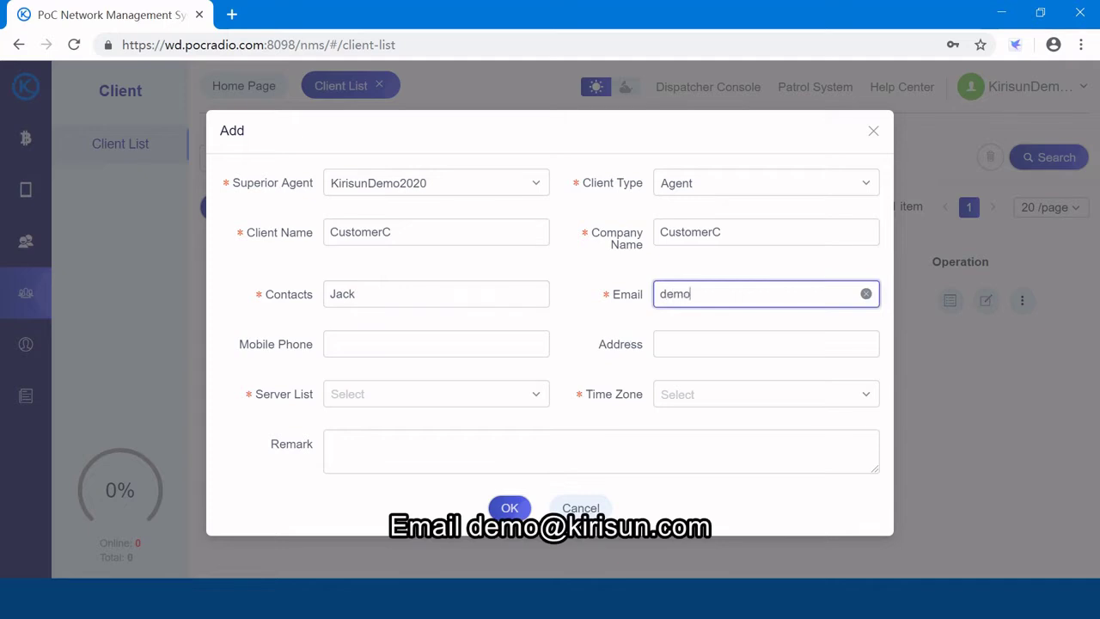
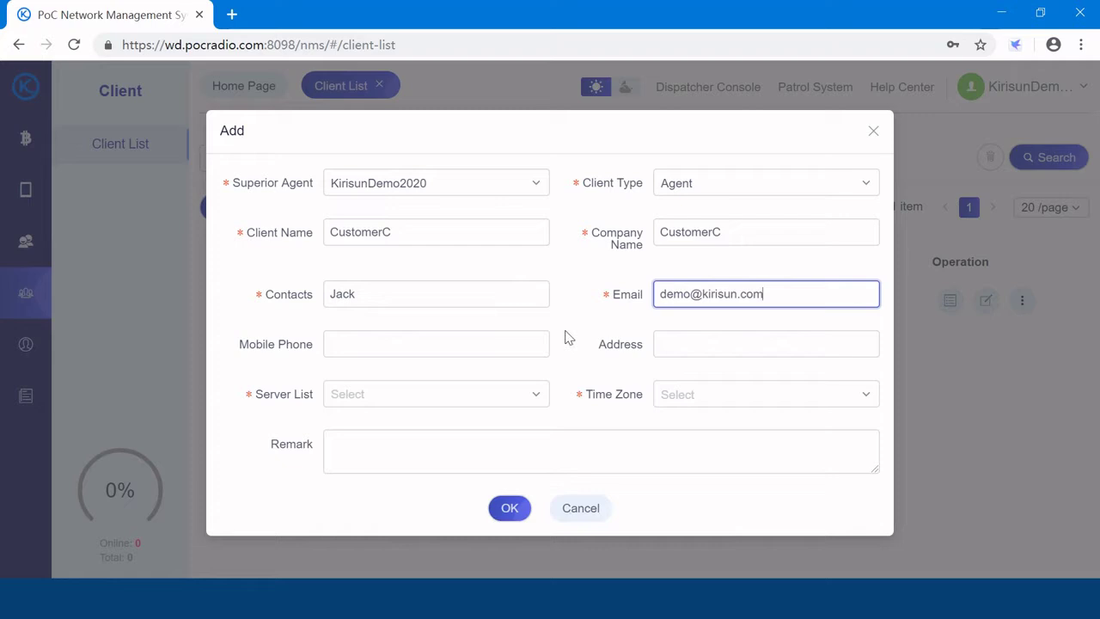
Assign the Singapore server and time zone (UTC+08:00) China Time (Beijing), then save CustomerC.
left_click(389, 402)
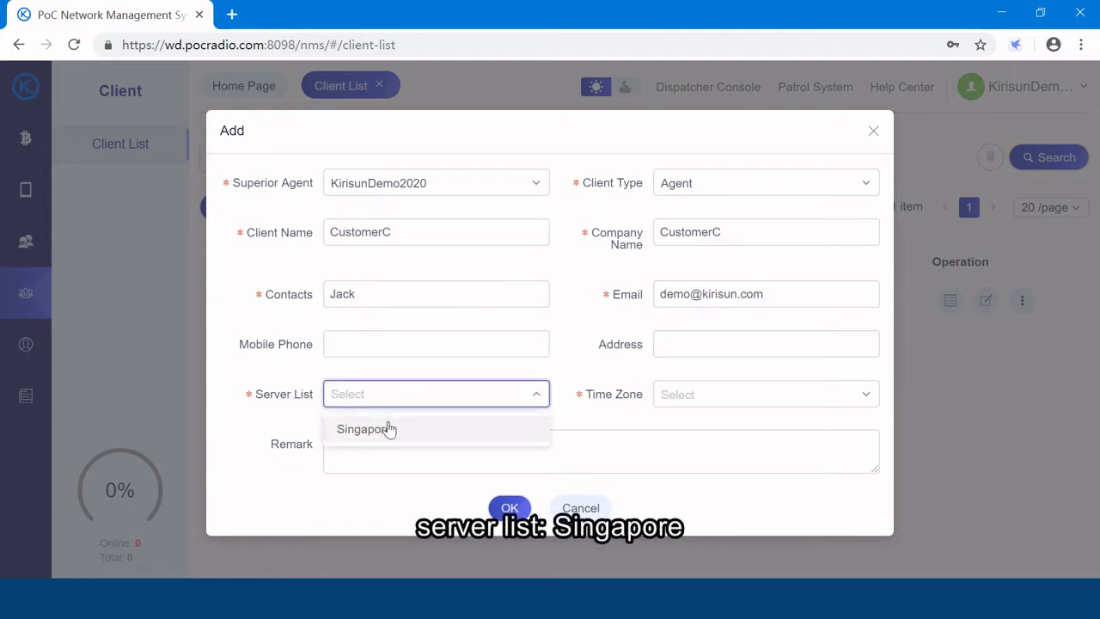
left_click(389, 429)
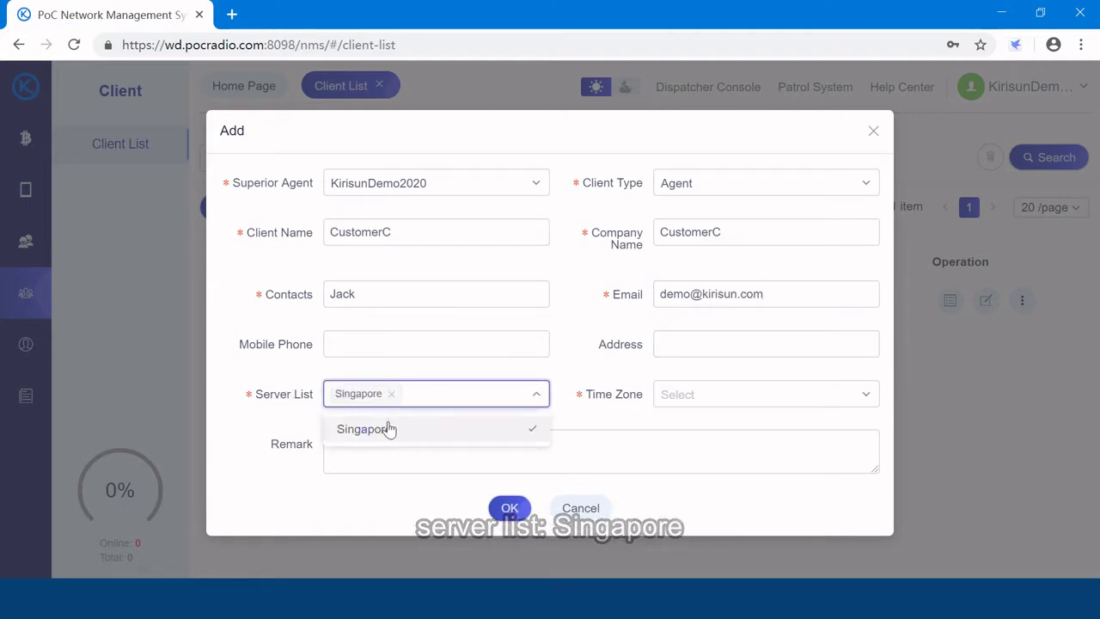
left_click(705, 403)
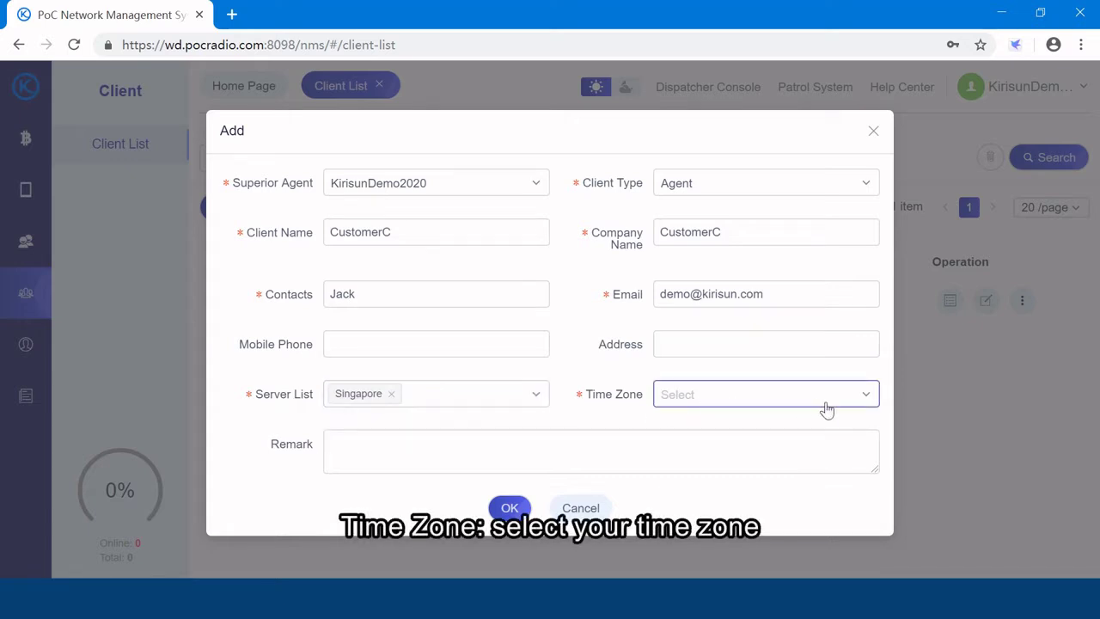
left_click(865, 402)
scroll(773, 318, "down", 5)
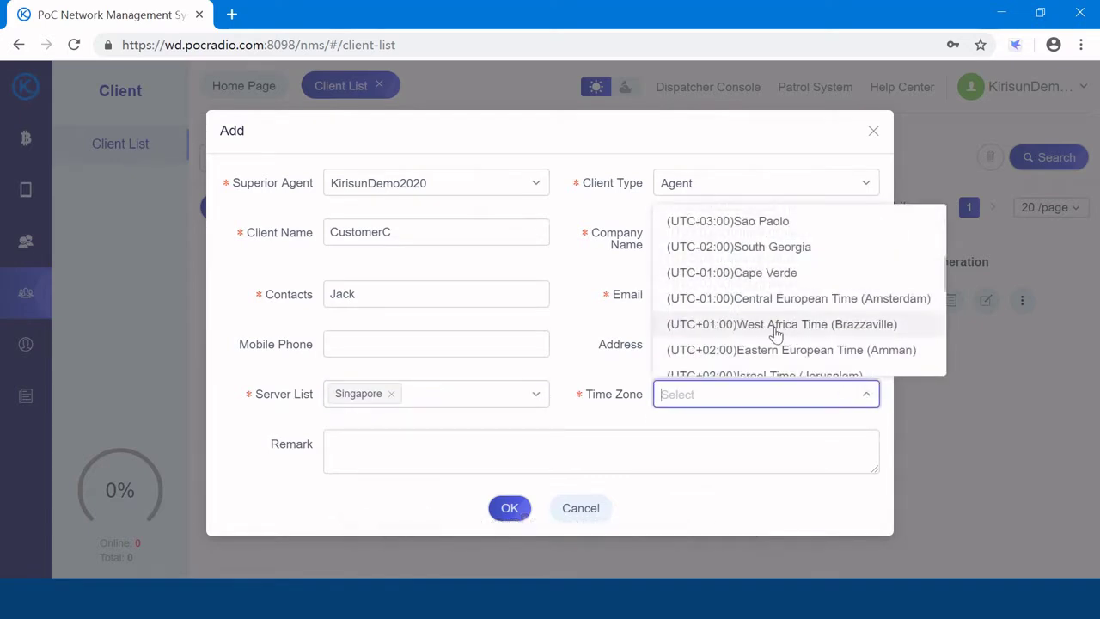
scroll(769, 339, "down", 4)
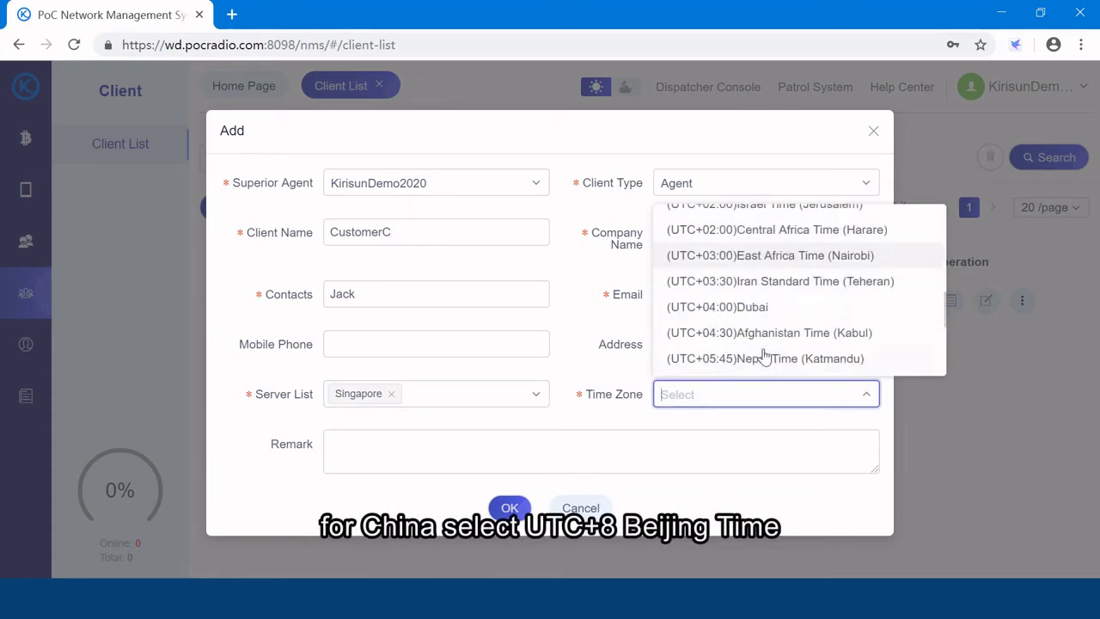
scroll(764, 356, "down", 1)
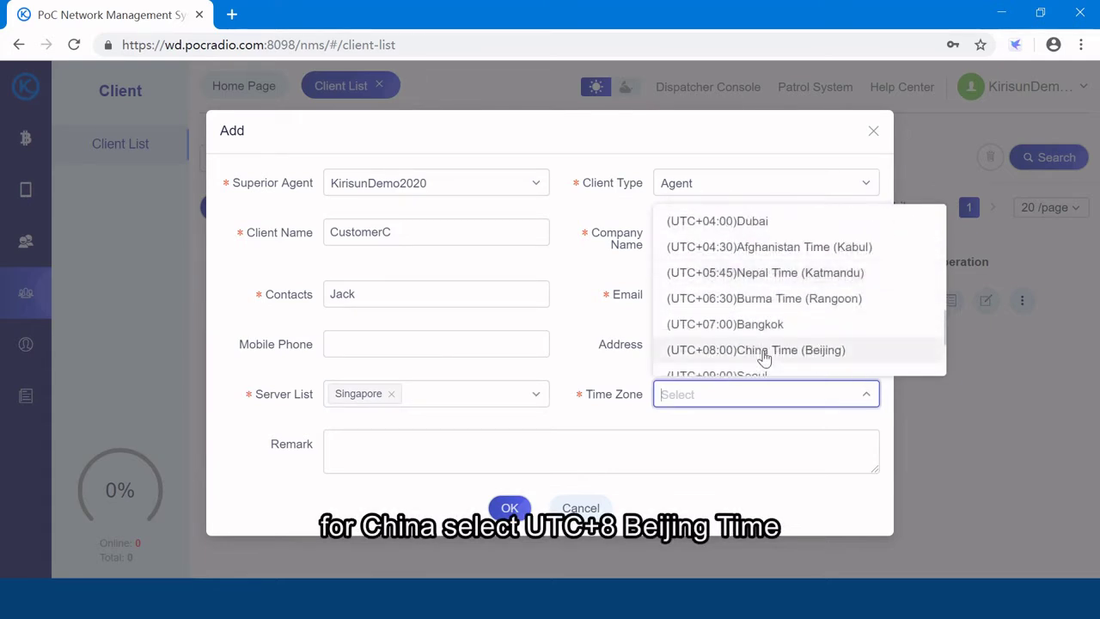
left_click(778, 352)
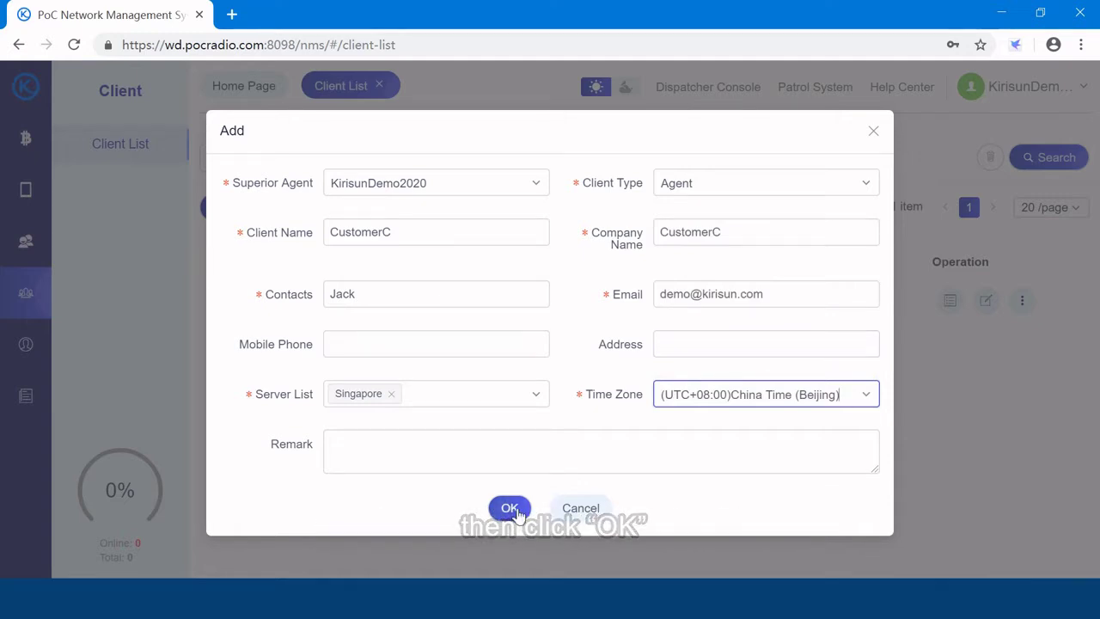
left_click(510, 508)
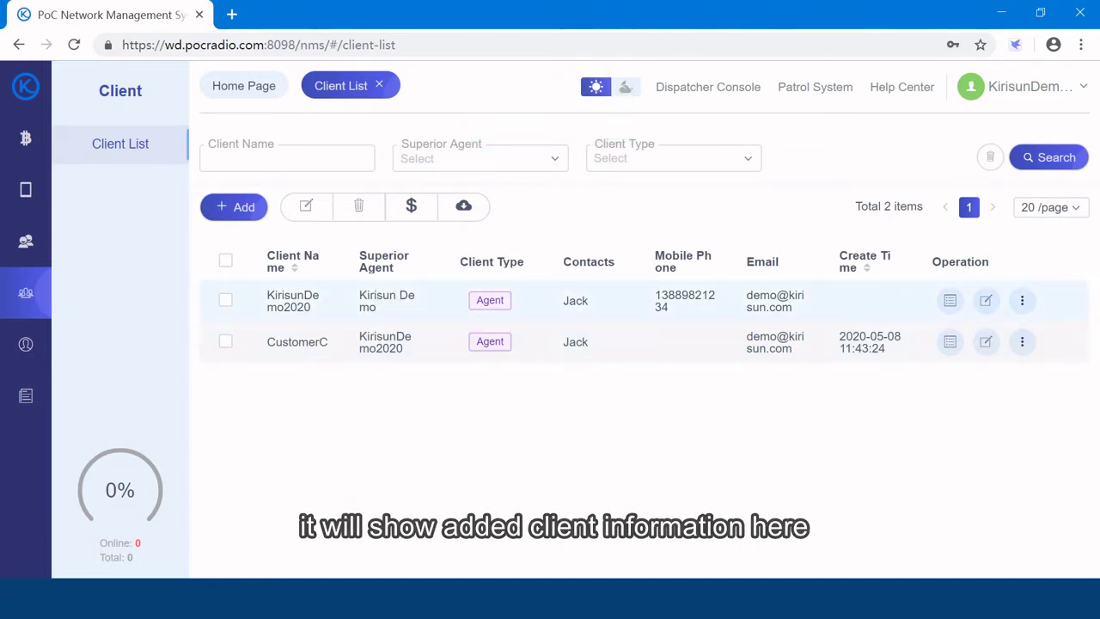
Show the Group List page, which currently holds 0 items.
left_click(24, 246)
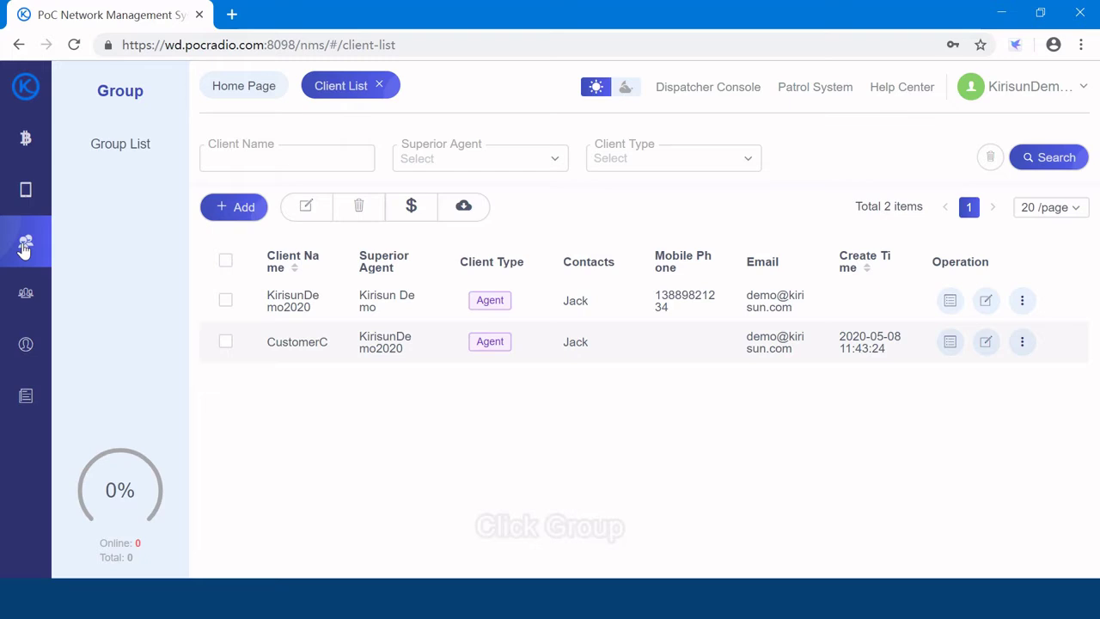
left_click(110, 152)
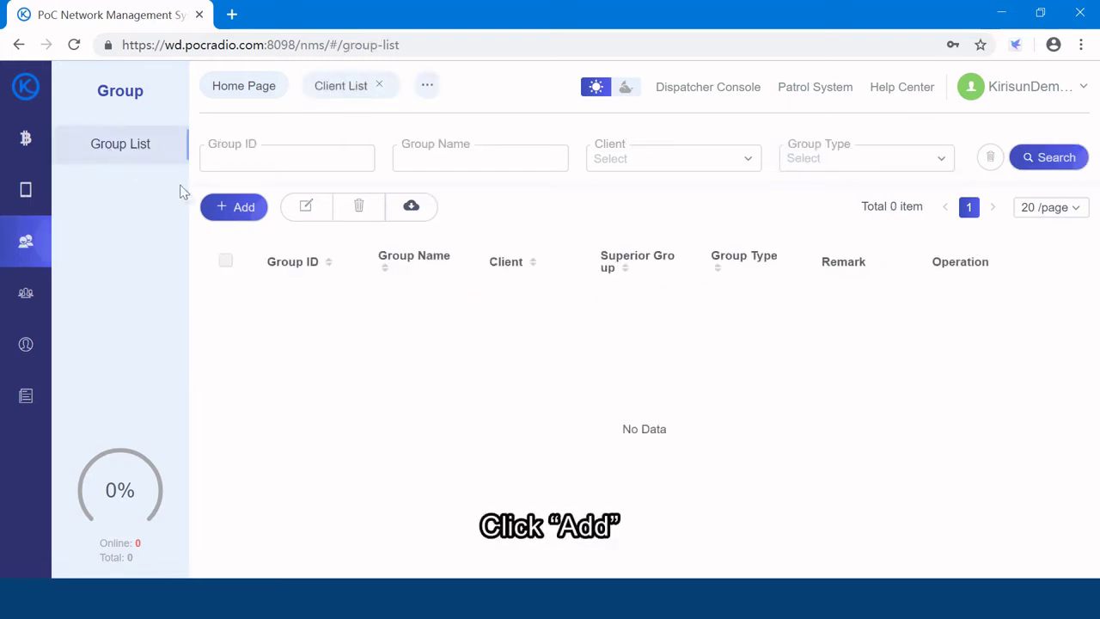
Start a new CustomerC group with No Superior Group, named Test 2020.
left_click(238, 211)
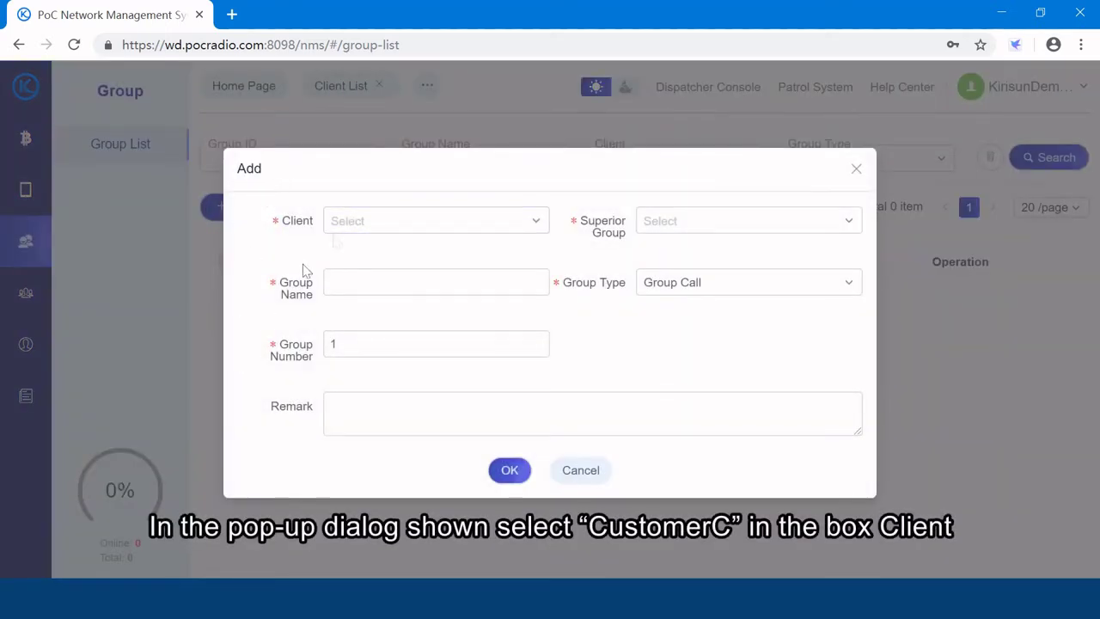
left_click(538, 225)
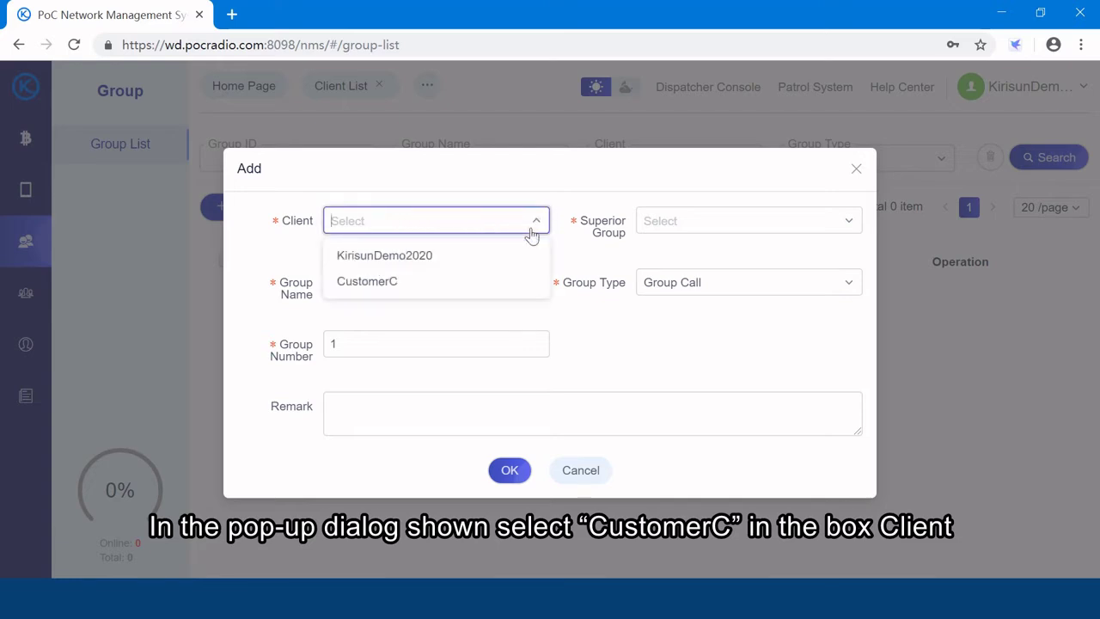
left_click(461, 277)
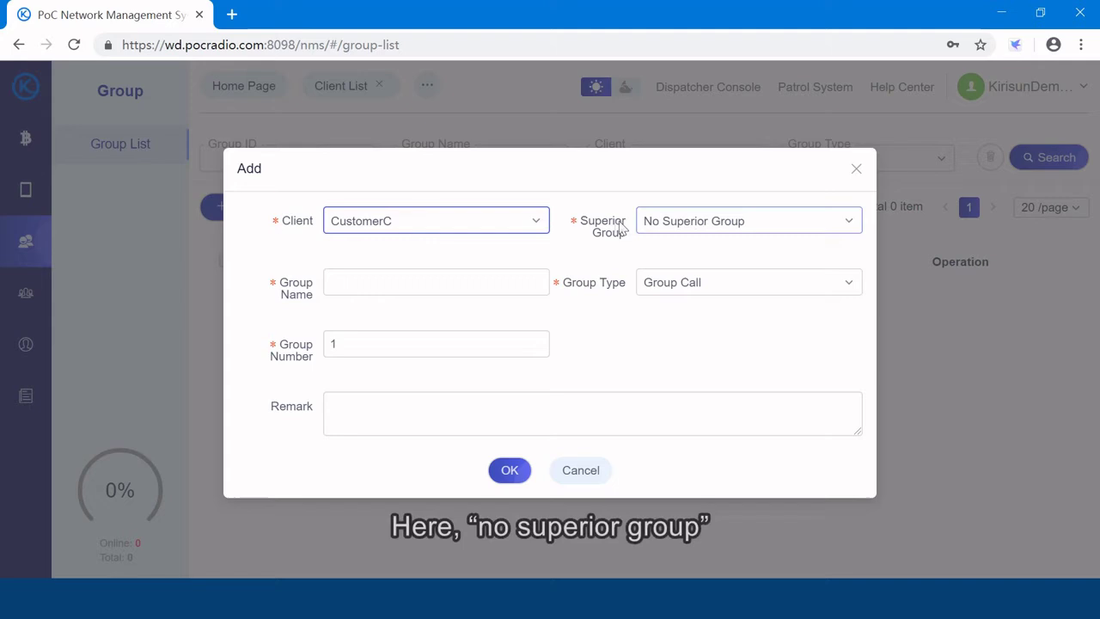
left_click(754, 225)
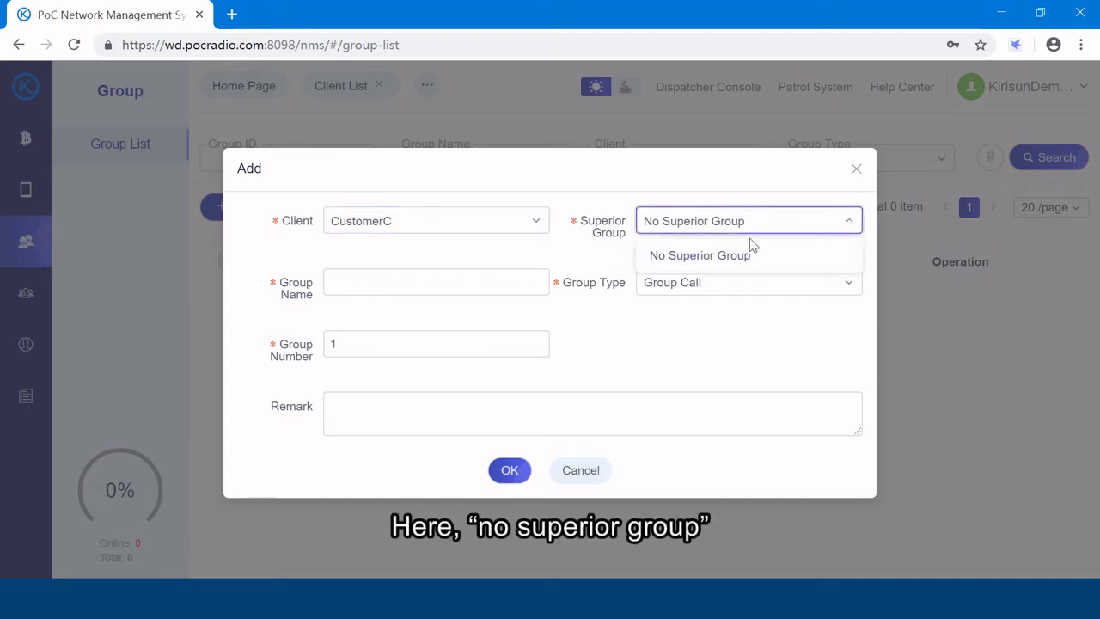
left_click(743, 258)
left_click(425, 289)
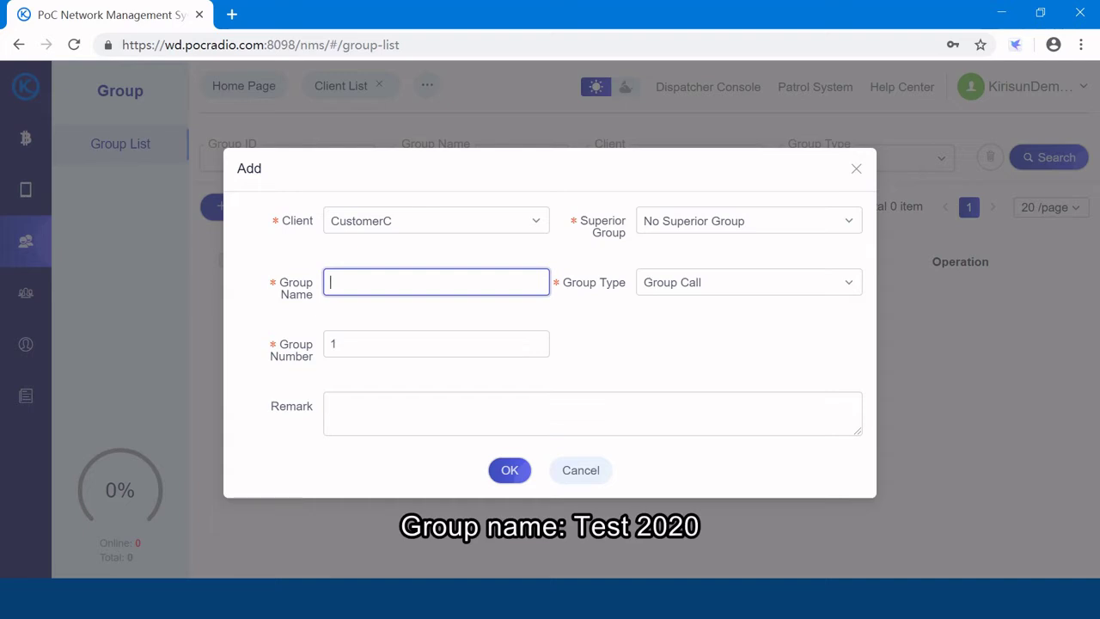
type("Test 2020")
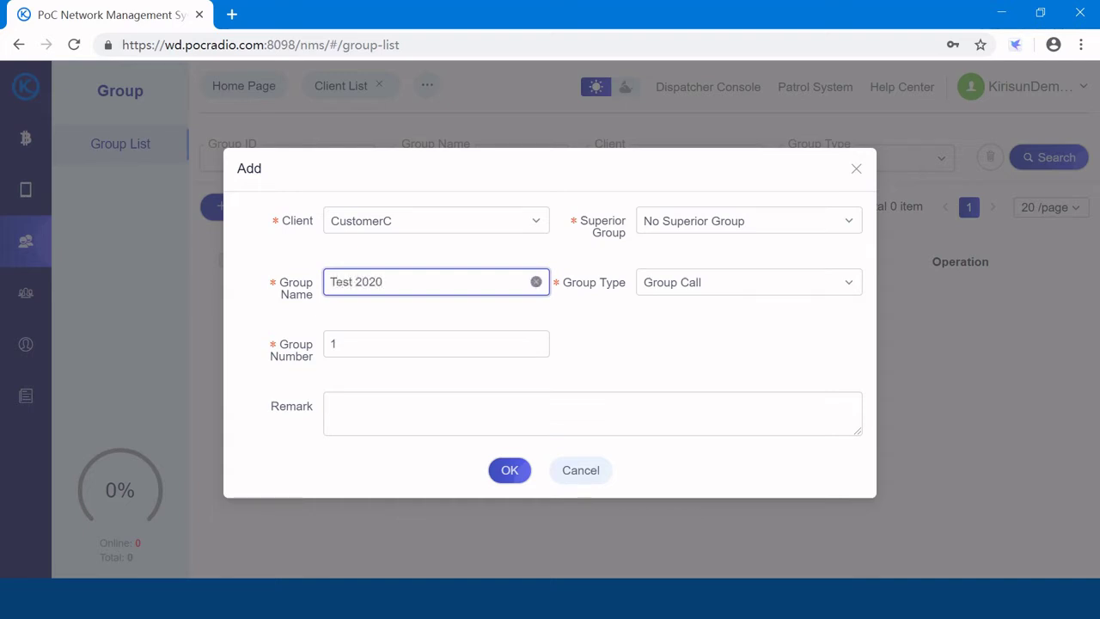
Make it a Group Call group with group number 2 and save it.
left_click(724, 284)
left_click(712, 319)
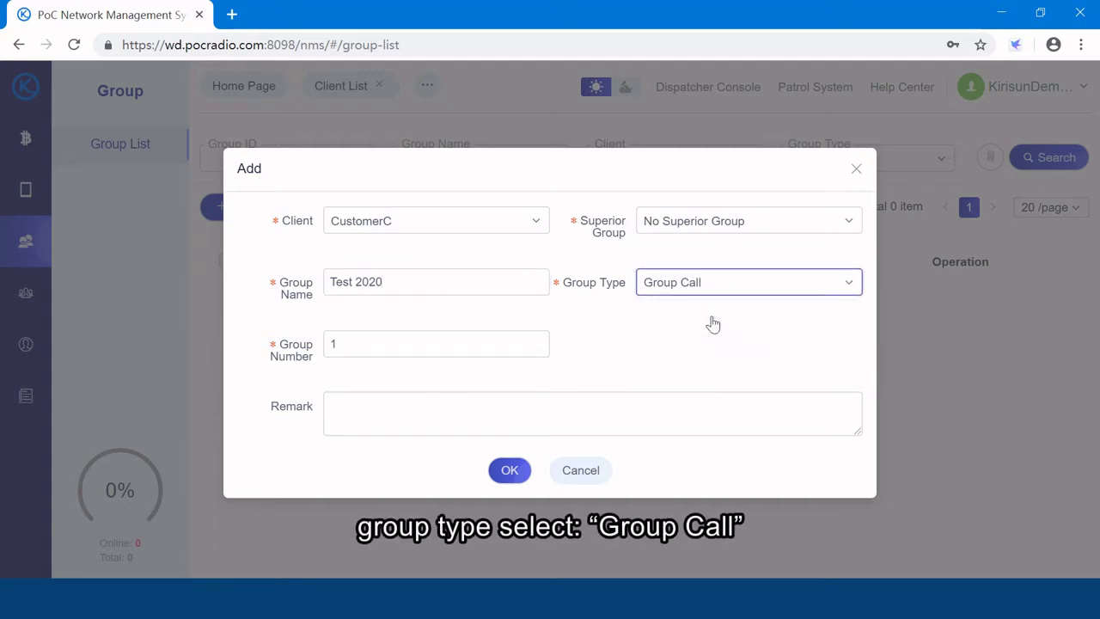
left_click(430, 344)
left_click_drag(339, 343, 284, 340)
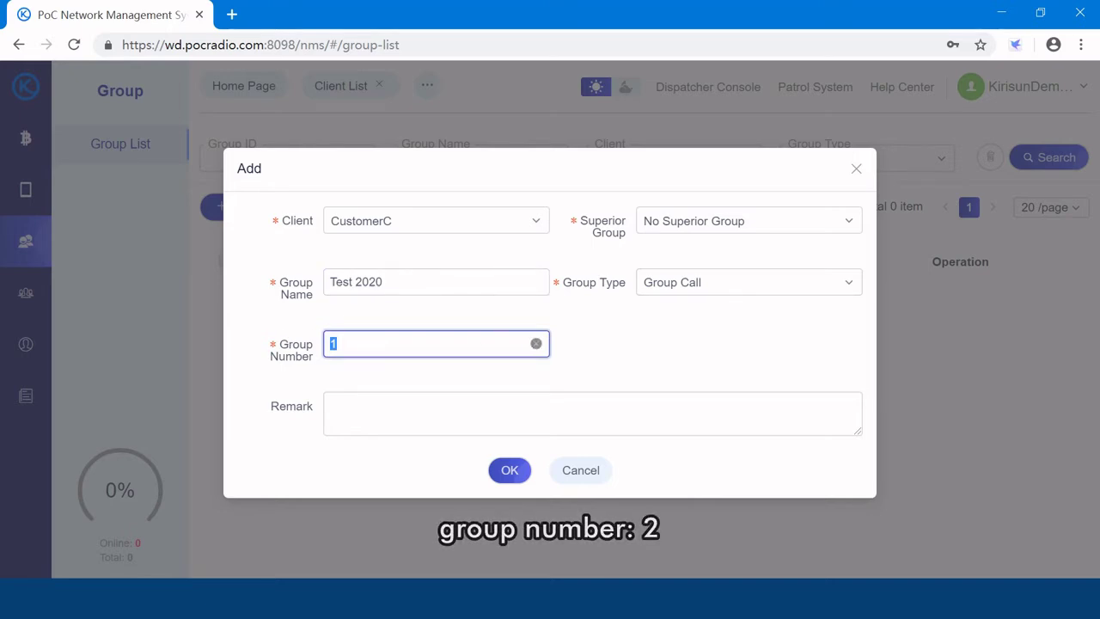
type("2")
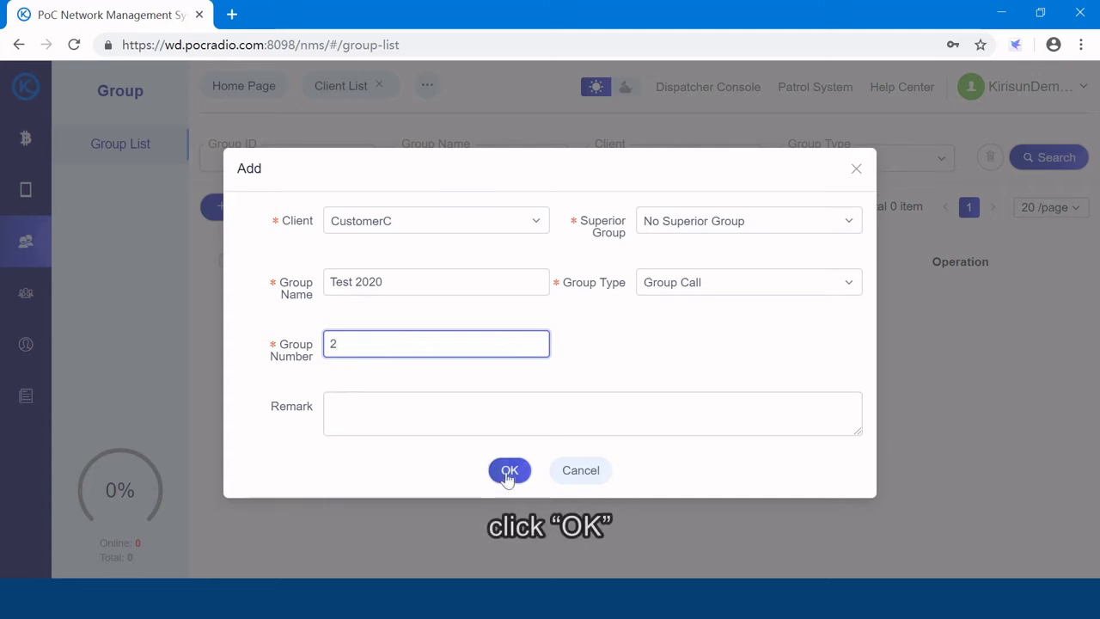
left_click(509, 470)
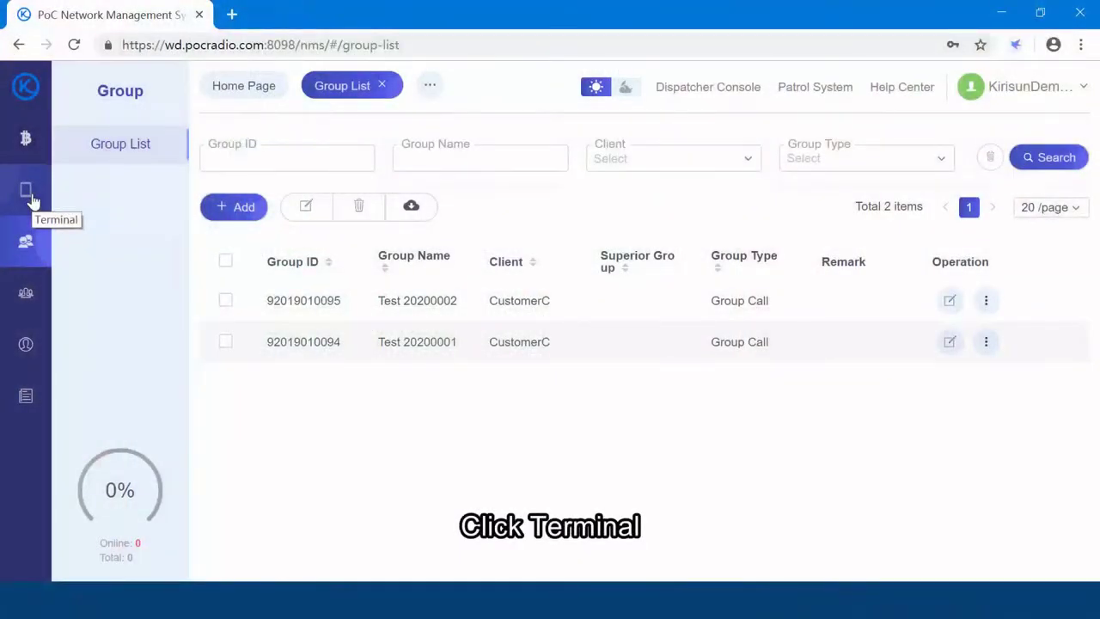
Start a new terminal in the Terminal List with Type PoC and Client CustomerC.
left_click(31, 199)
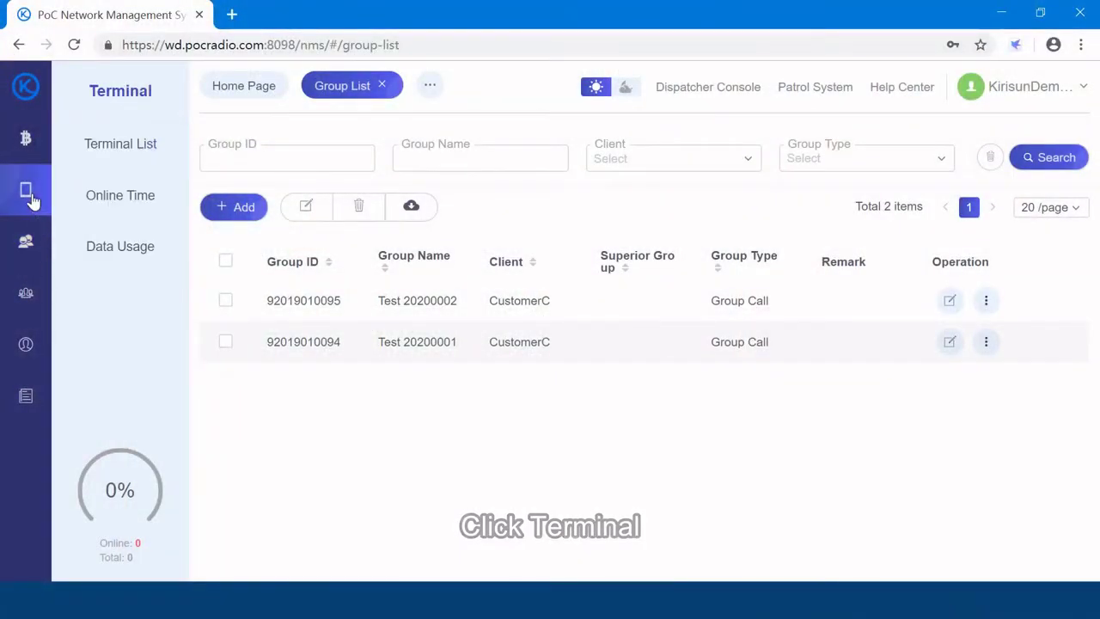
left_click(127, 150)
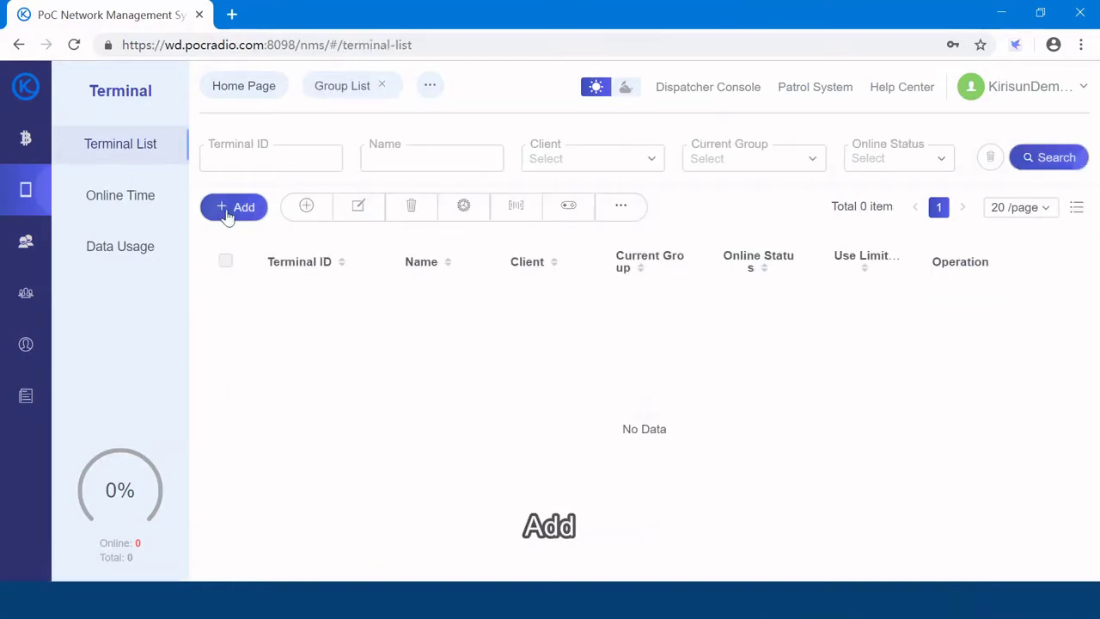
left_click(244, 207)
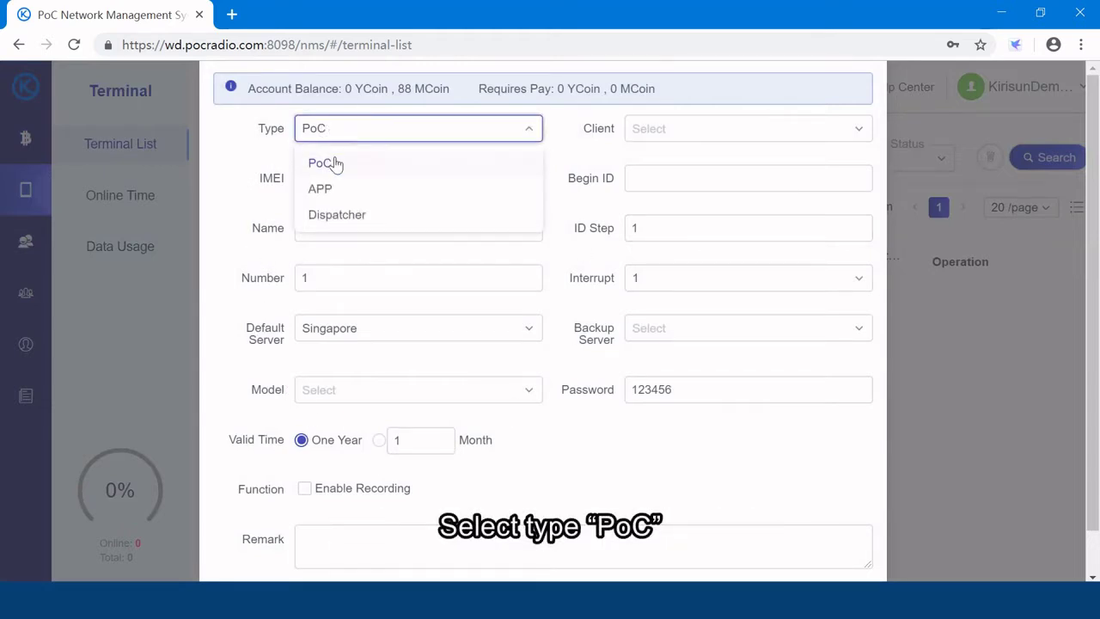
left_click(325, 163)
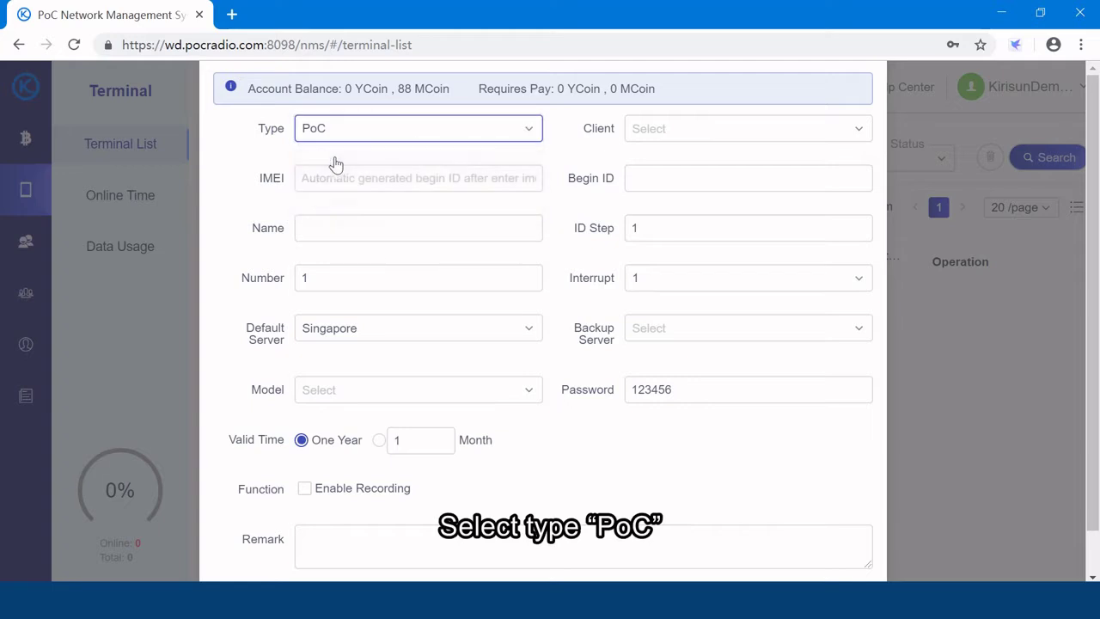
left_click(659, 138)
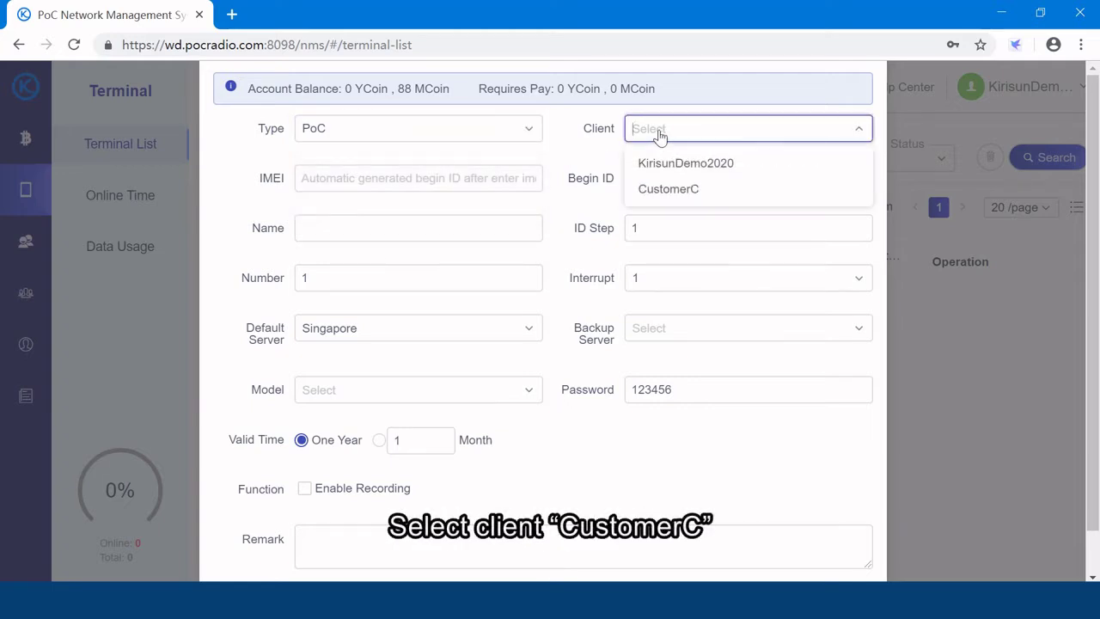
left_click(664, 190)
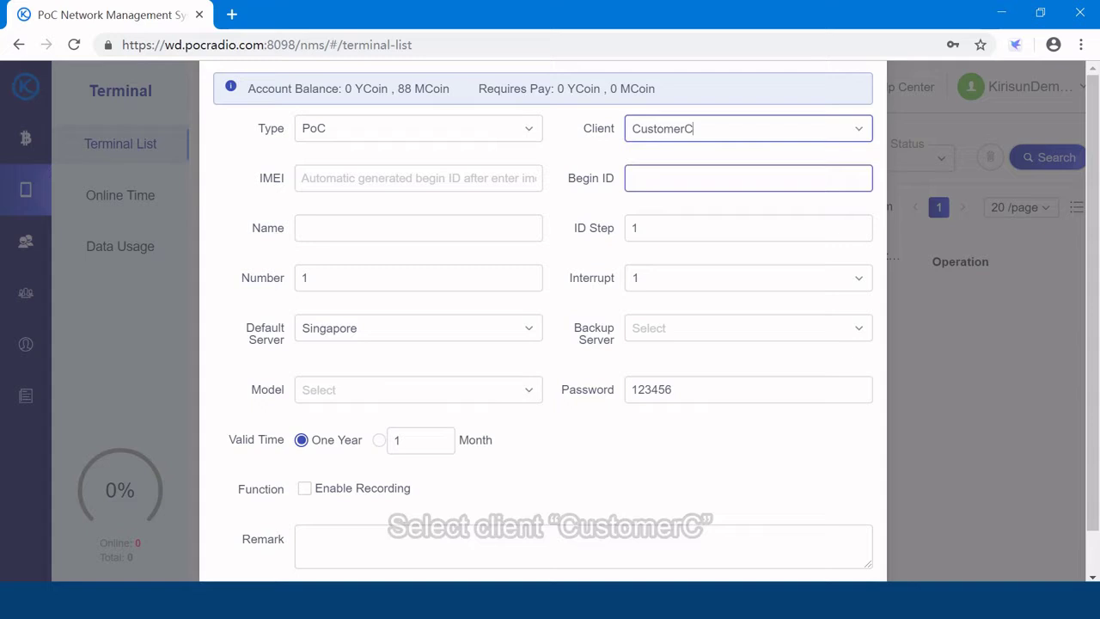
left_click(418, 178)
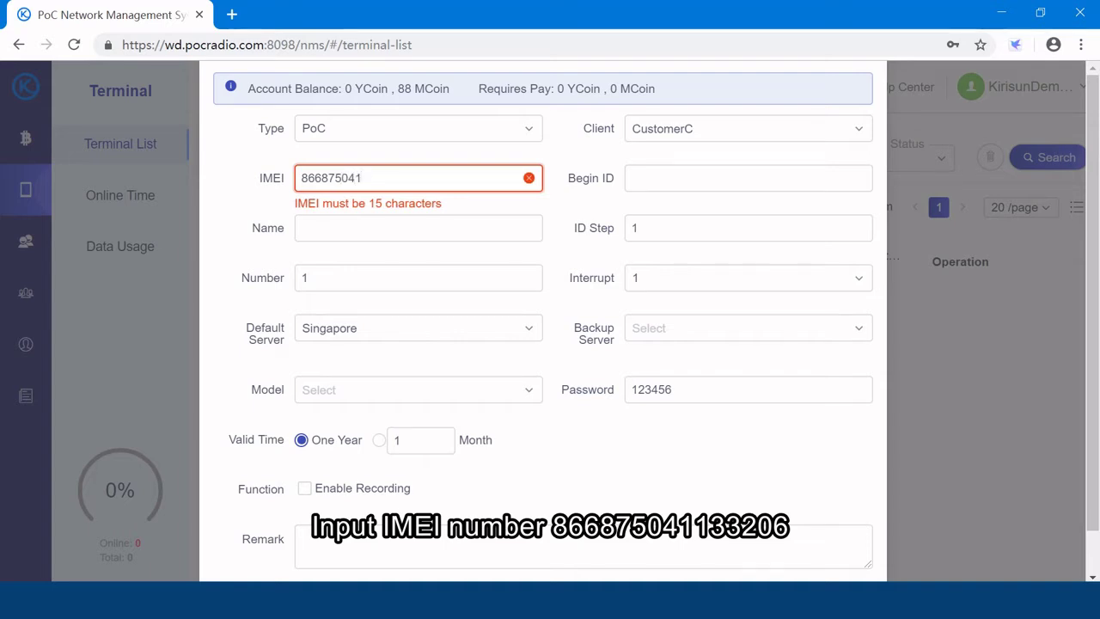
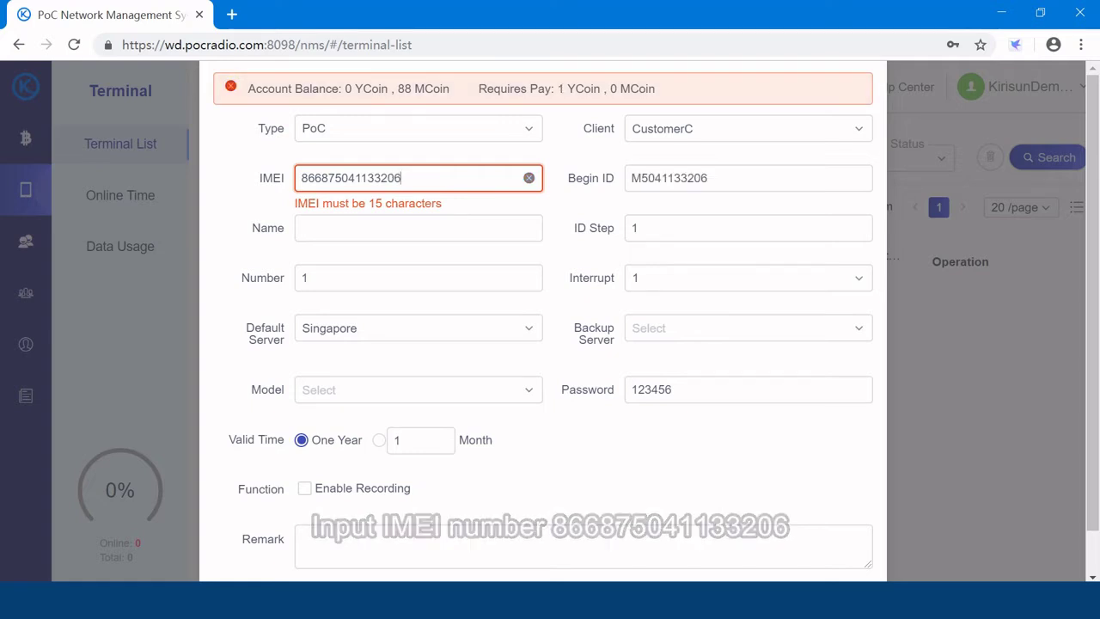
key("Tab")
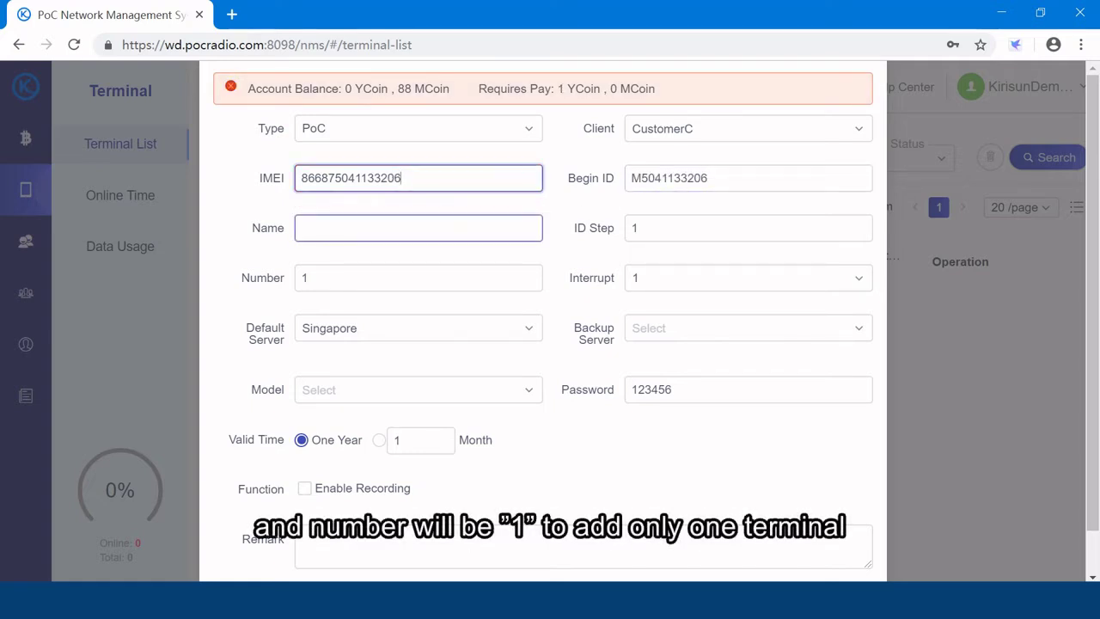
left_click_drag(372, 277, 265, 274)
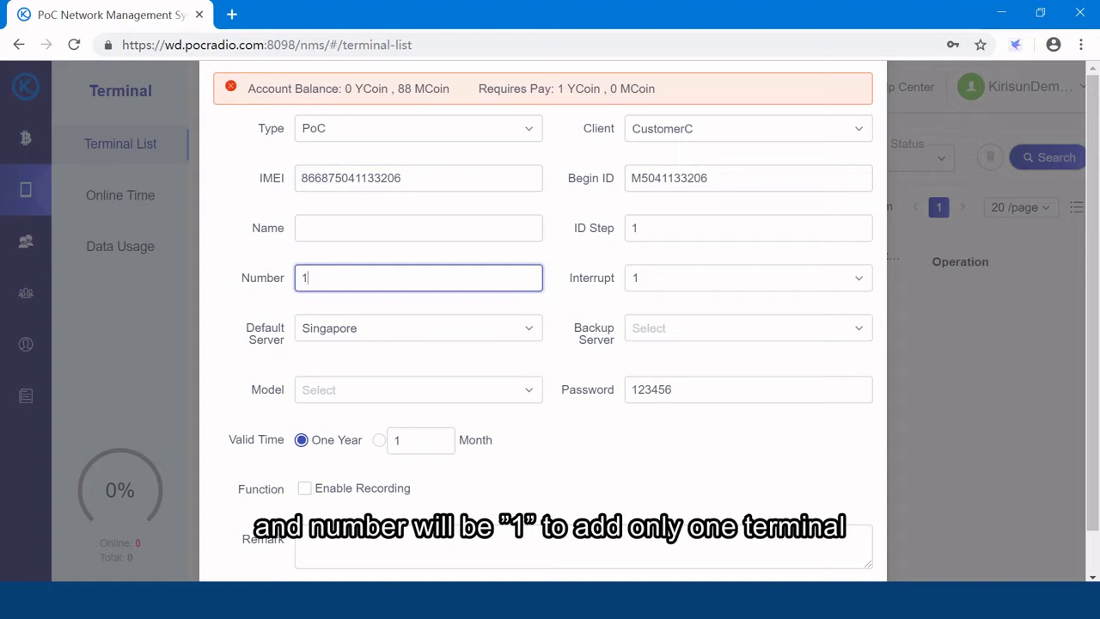
type("1")
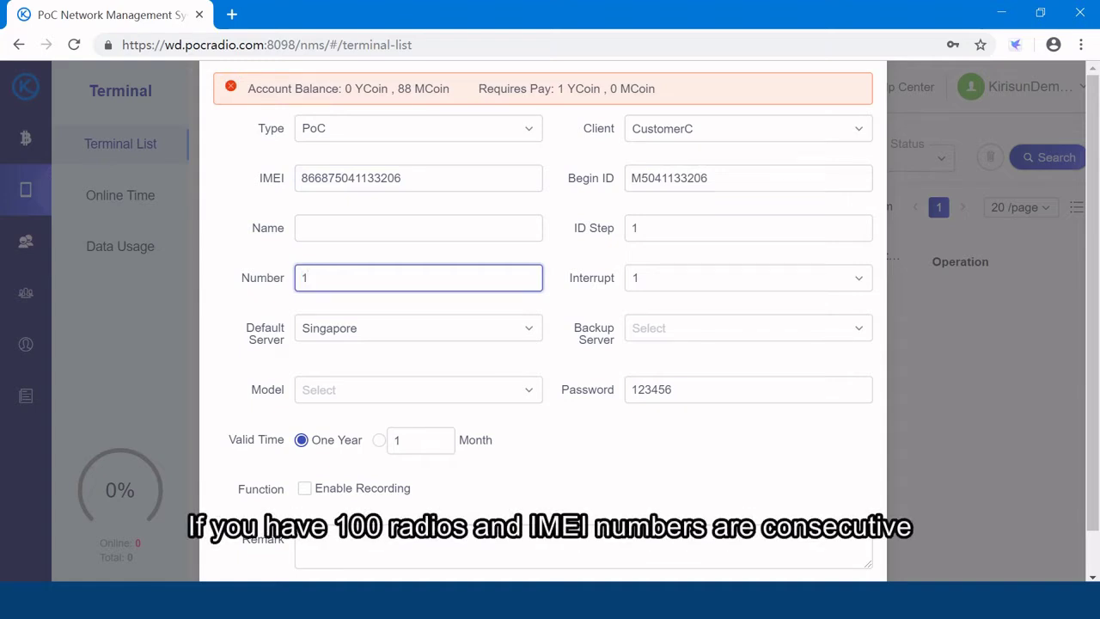
type("00")
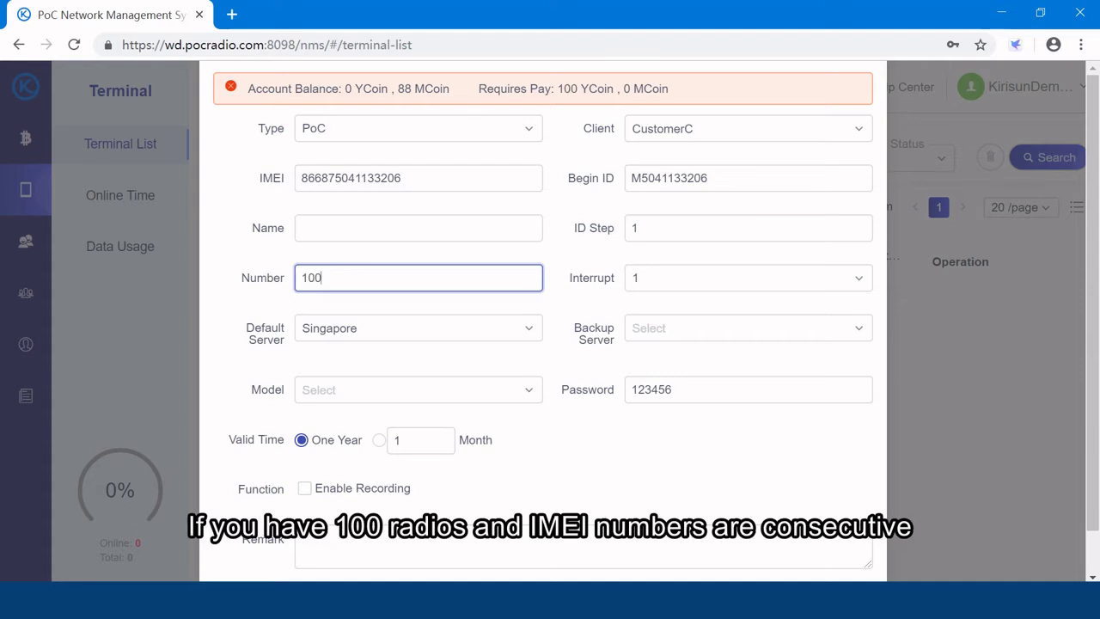
left_click_drag(322, 277, 255, 278)
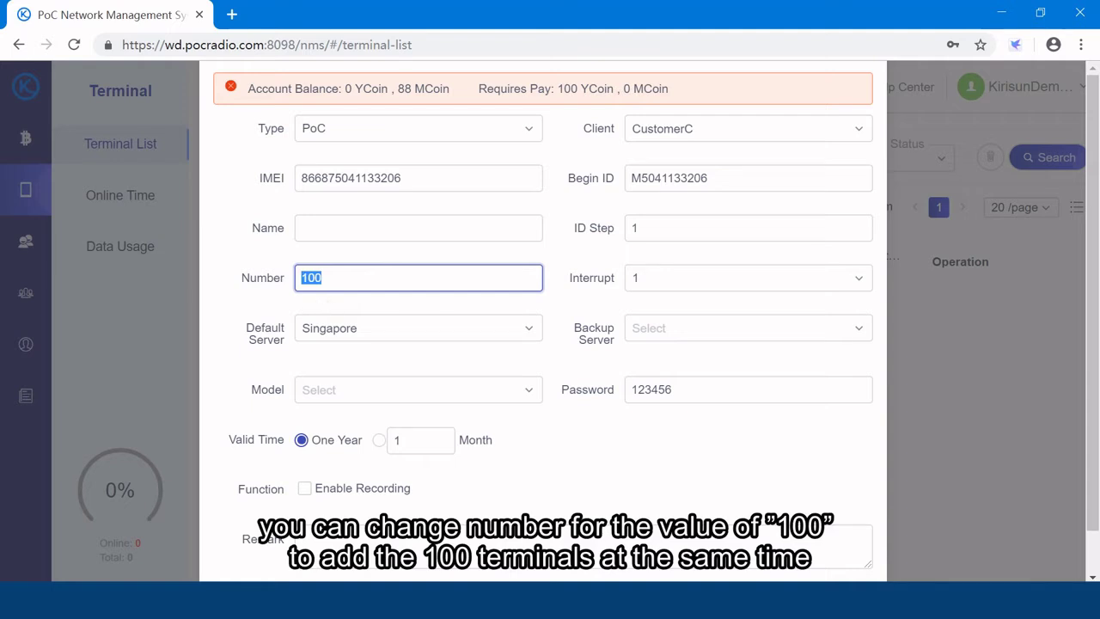
left_click(322, 277)
key("BackSpace")
key("BackSpace")
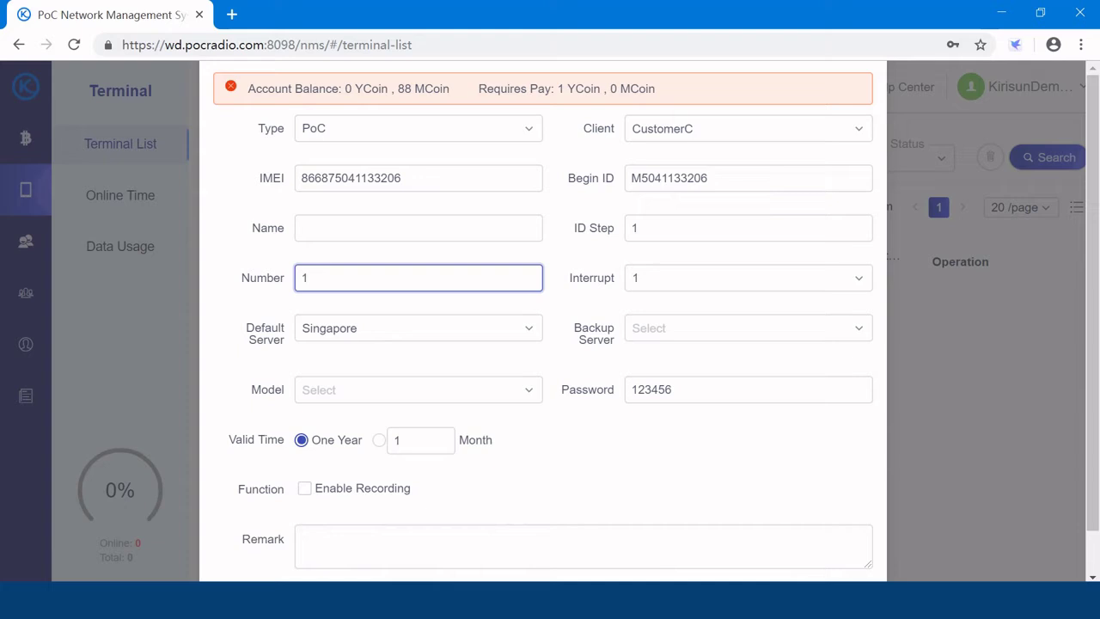
Save the terminal with default server Singapore, model T60 and 1-month validity.
left_click(357, 330)
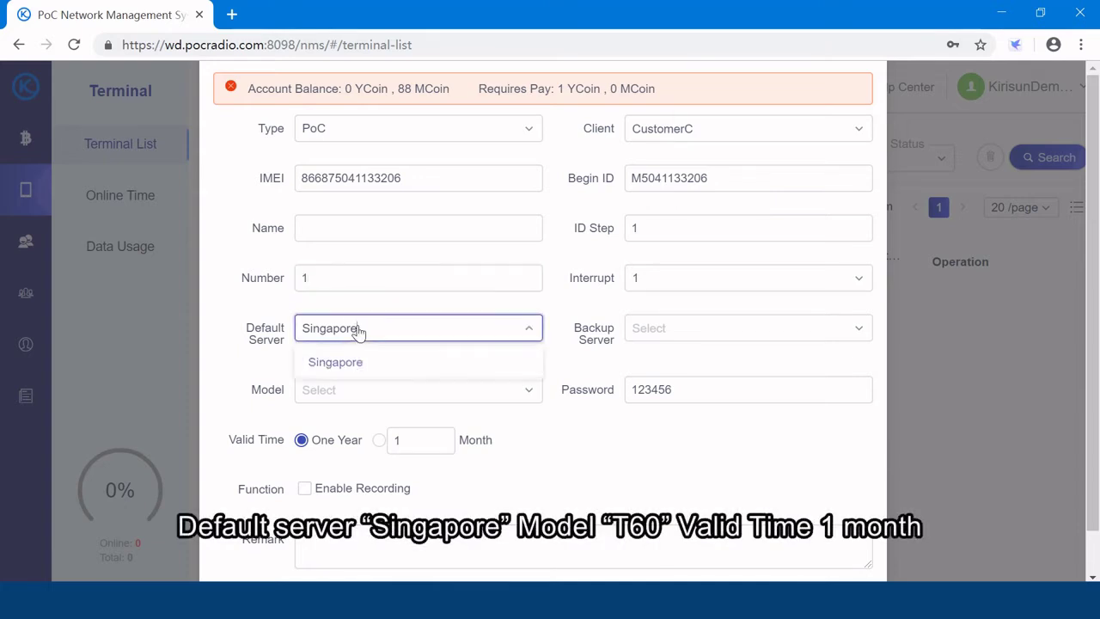
left_click(359, 363)
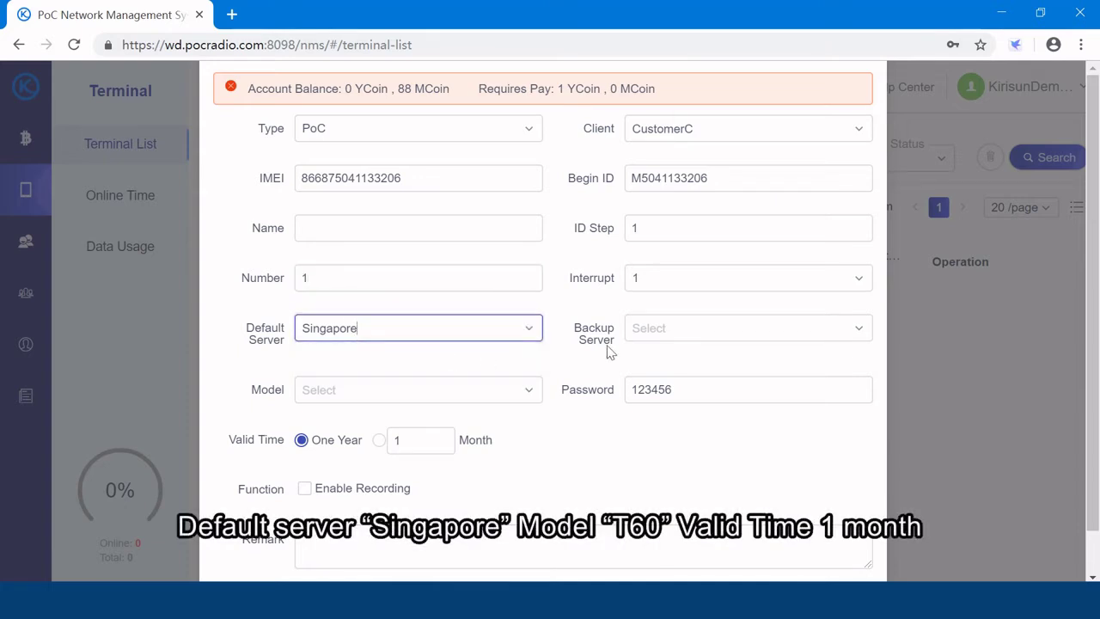
left_click(431, 387)
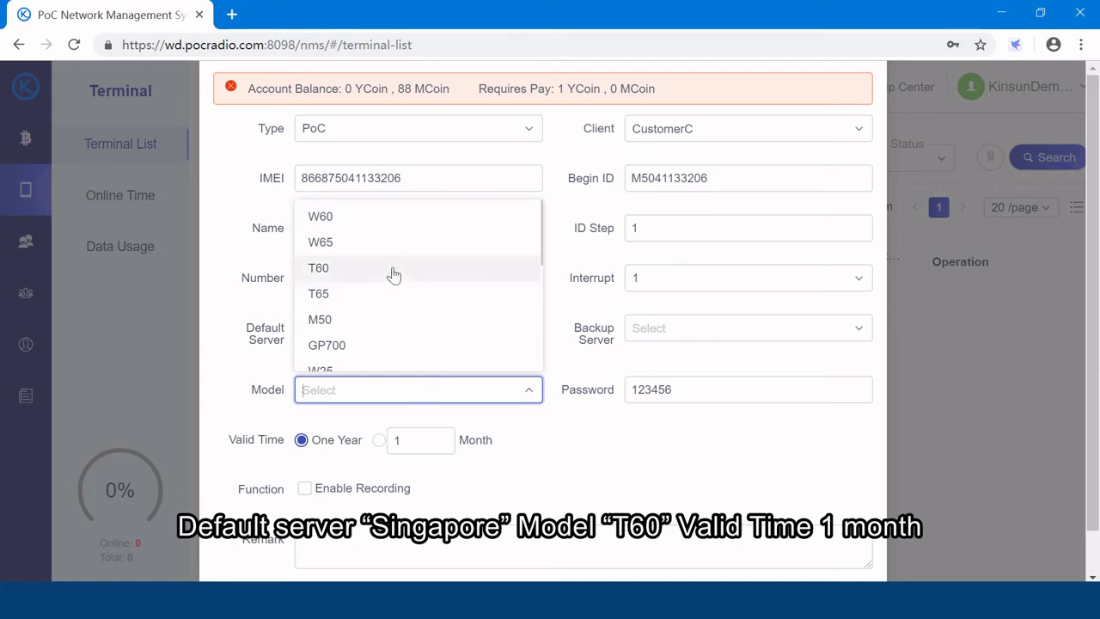
left_click(393, 273)
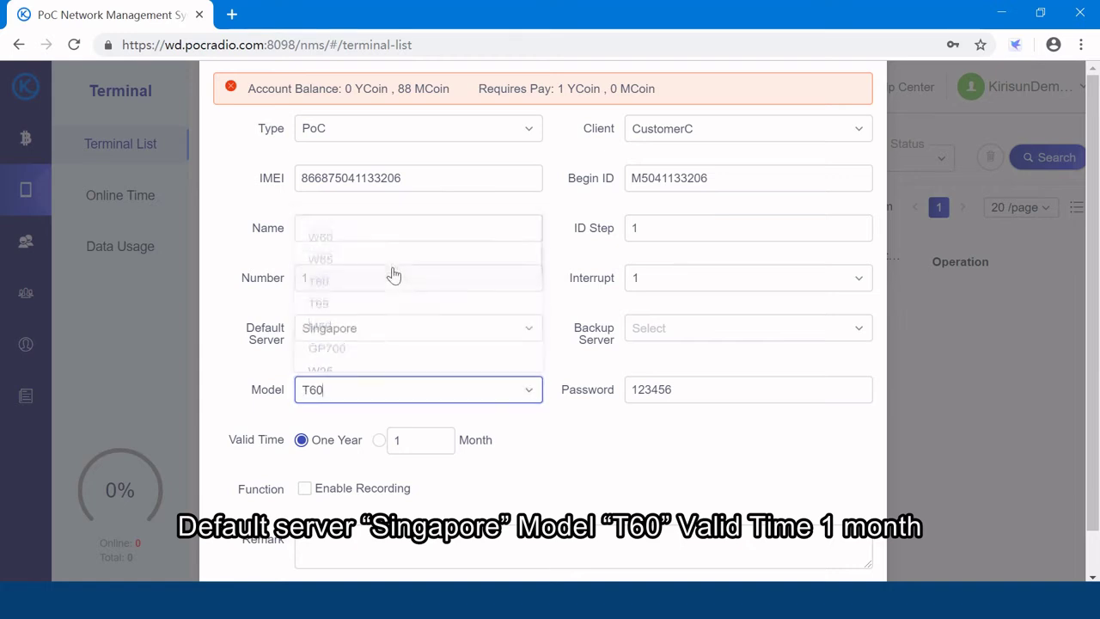
left_click(379, 439)
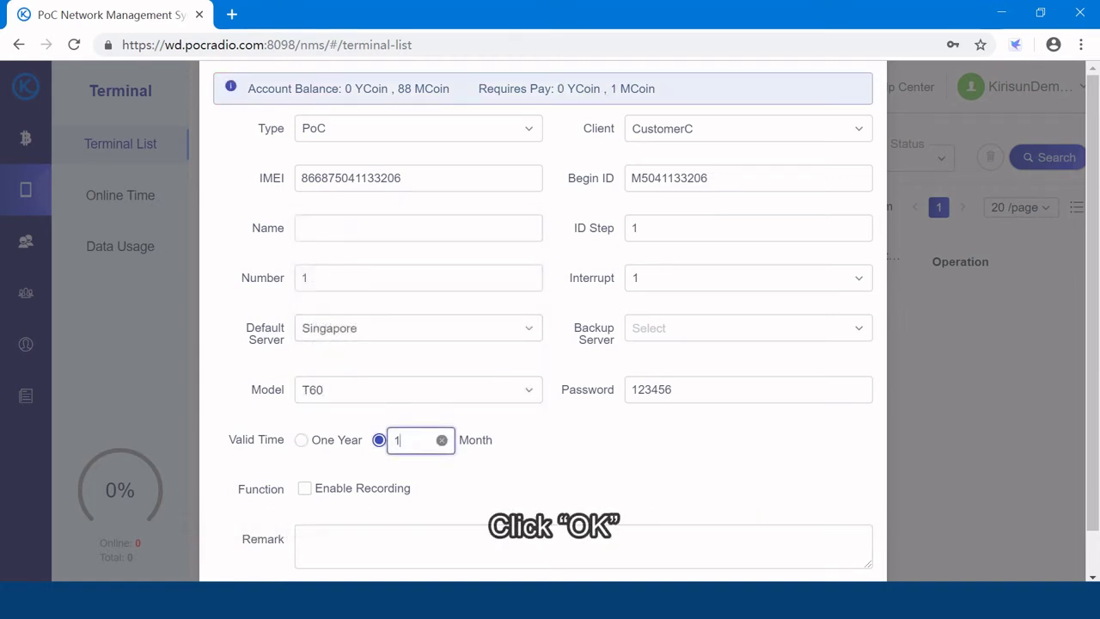
scroll(417, 472, "down", 1)
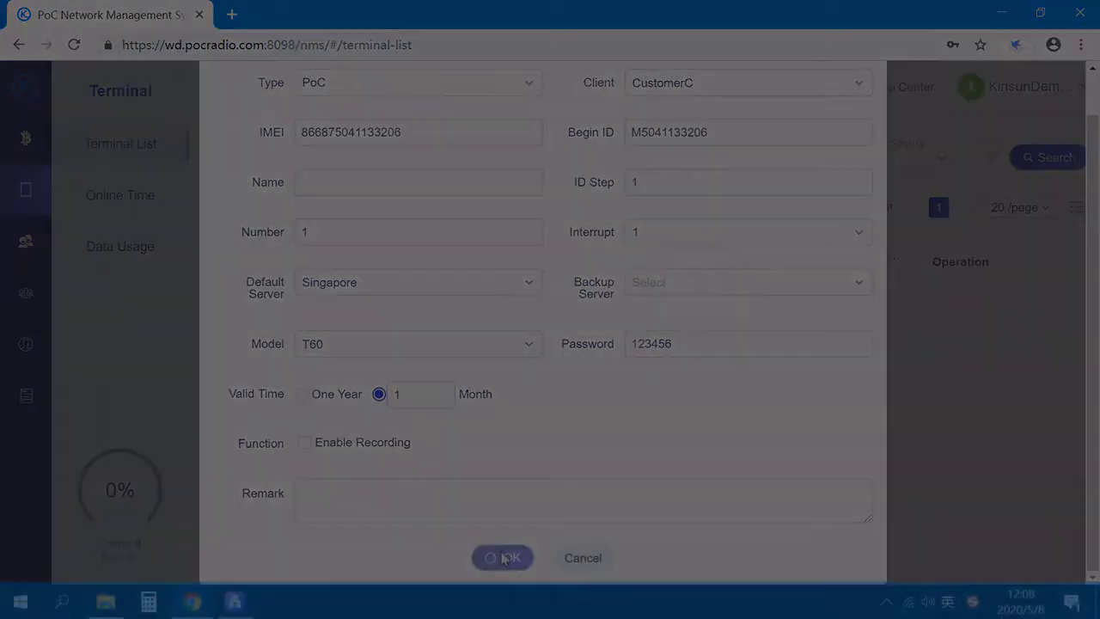
left_click(501, 558)
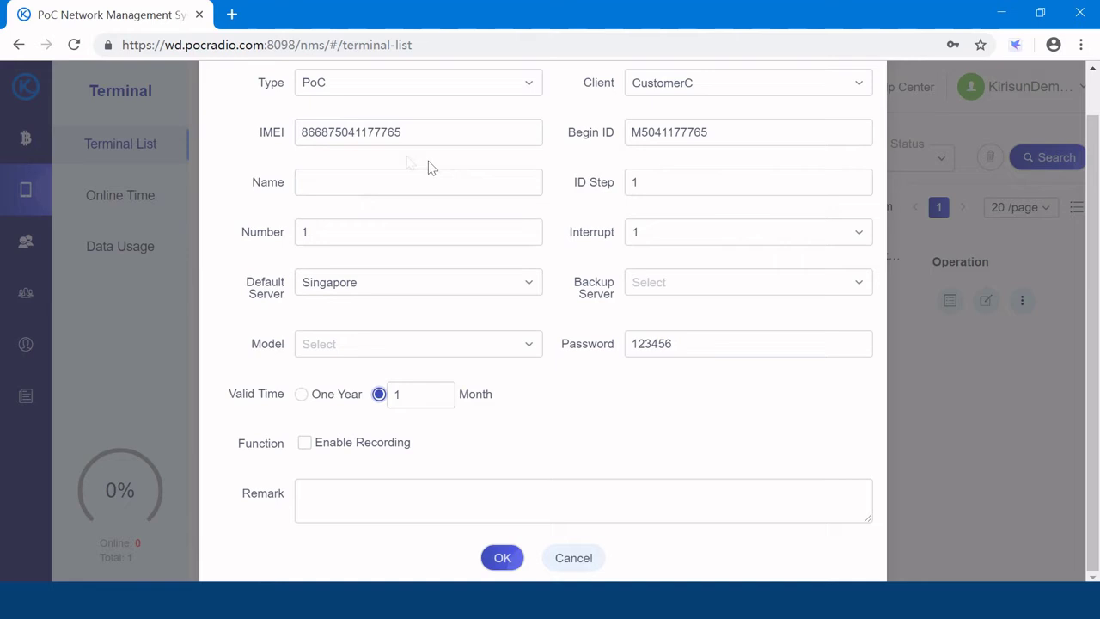
left_click(502, 558)
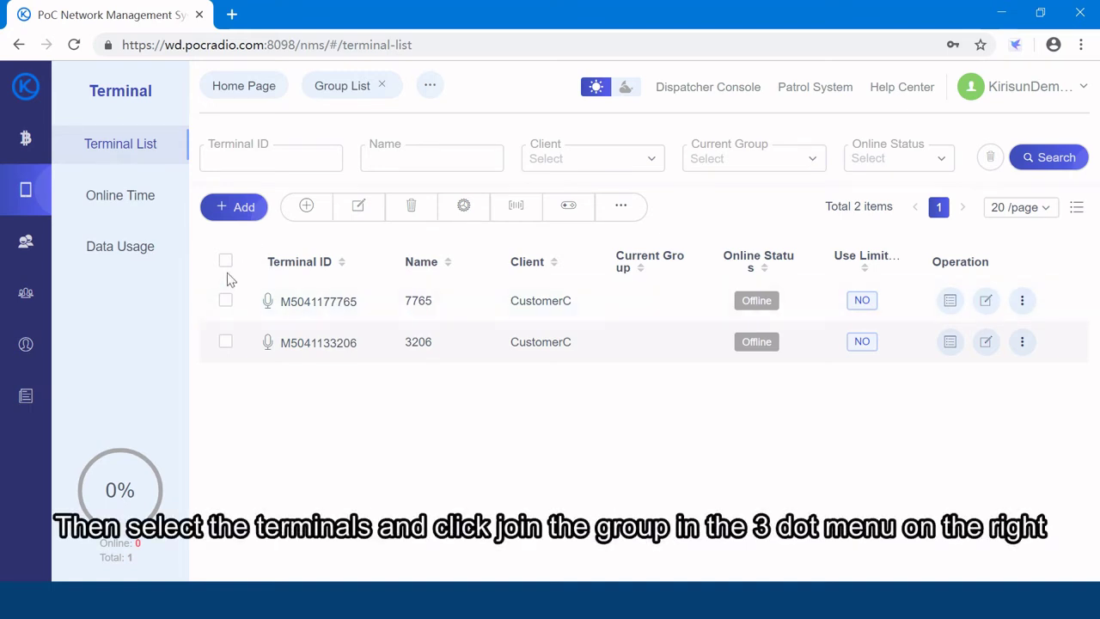
left_click(225, 261)
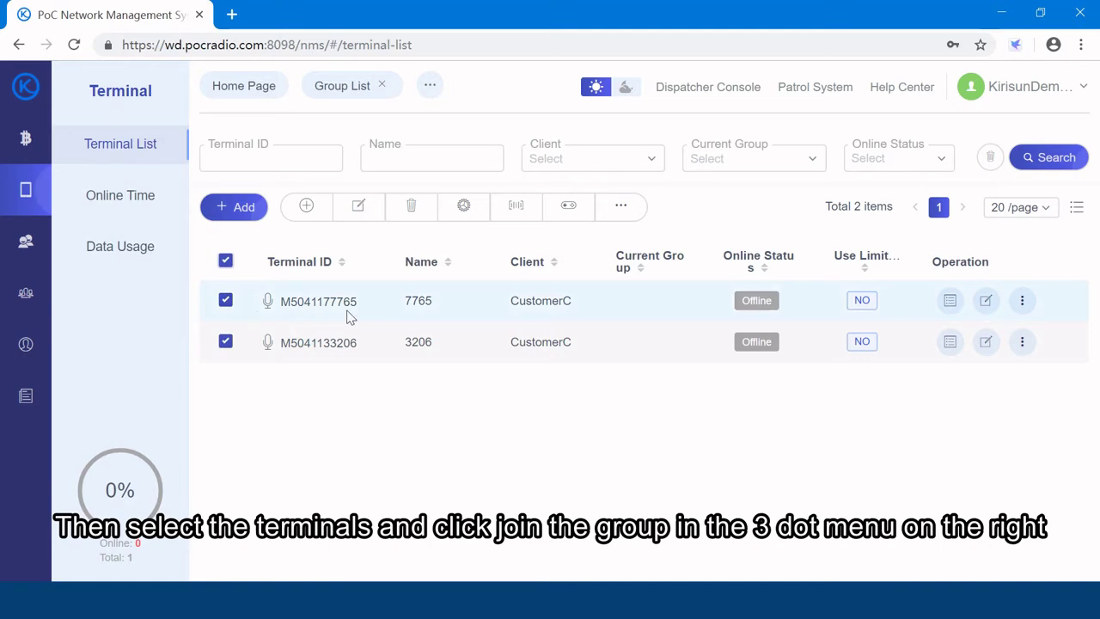
left_click(619, 209)
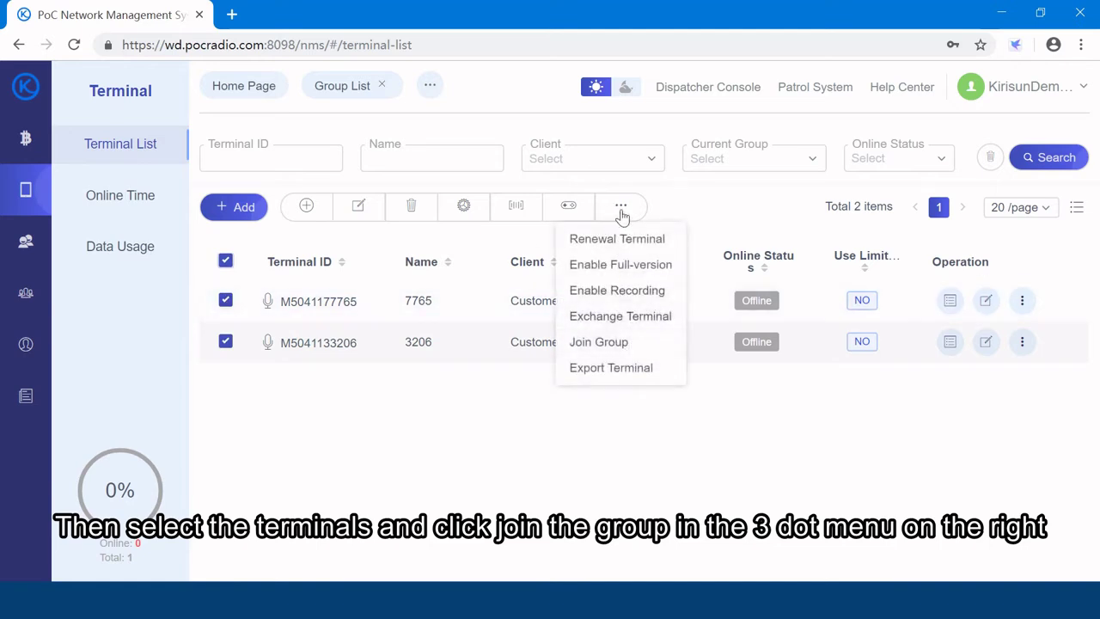
left_click(619, 343)
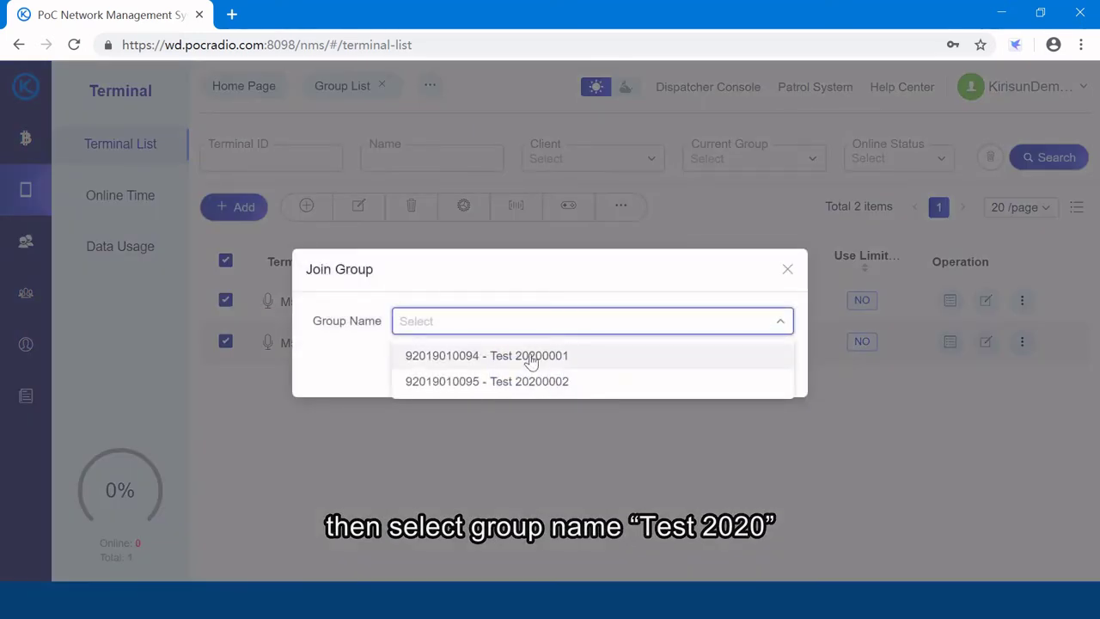
left_click(531, 362)
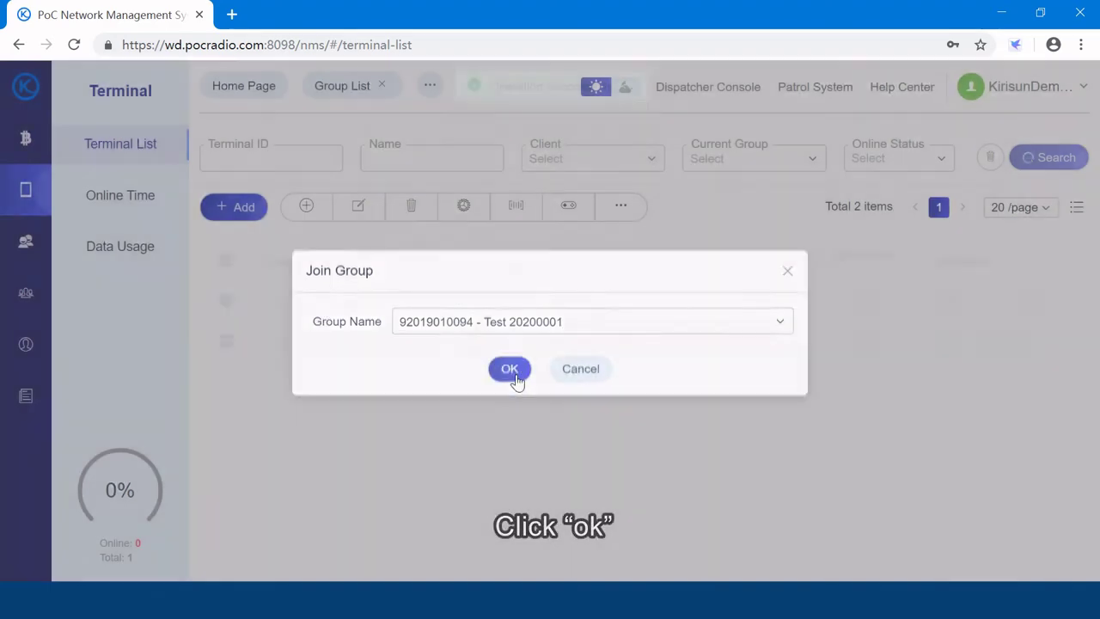
left_click(514, 376)
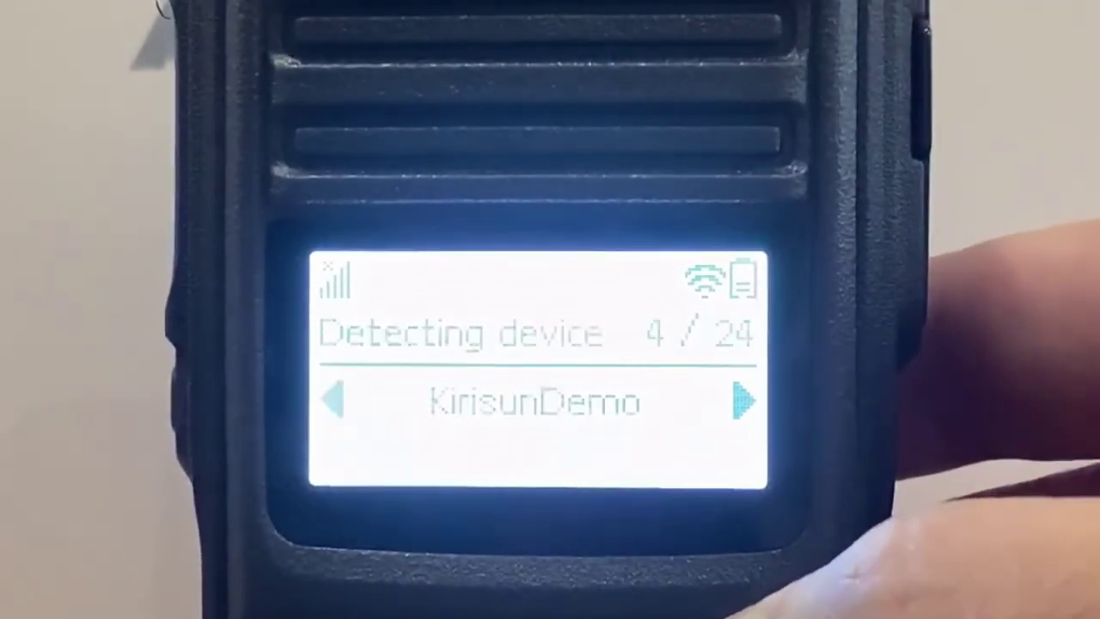
Back out of the radio's Wi-Fi settings toward the home screen.
key("Escape")
key("Escape")
key("Escape")
key("Escape")
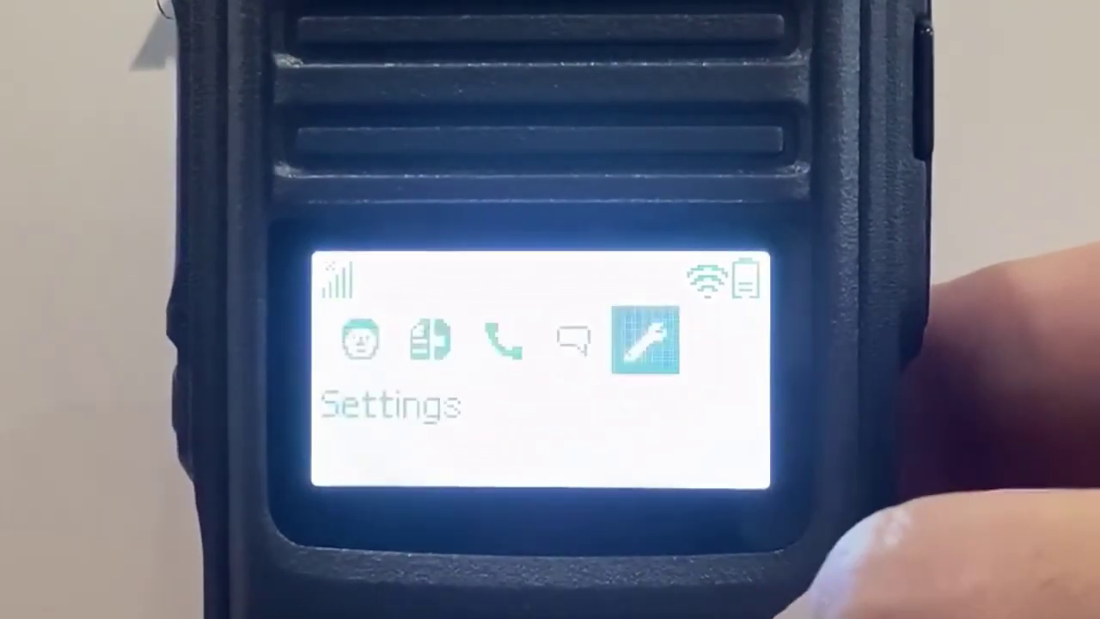